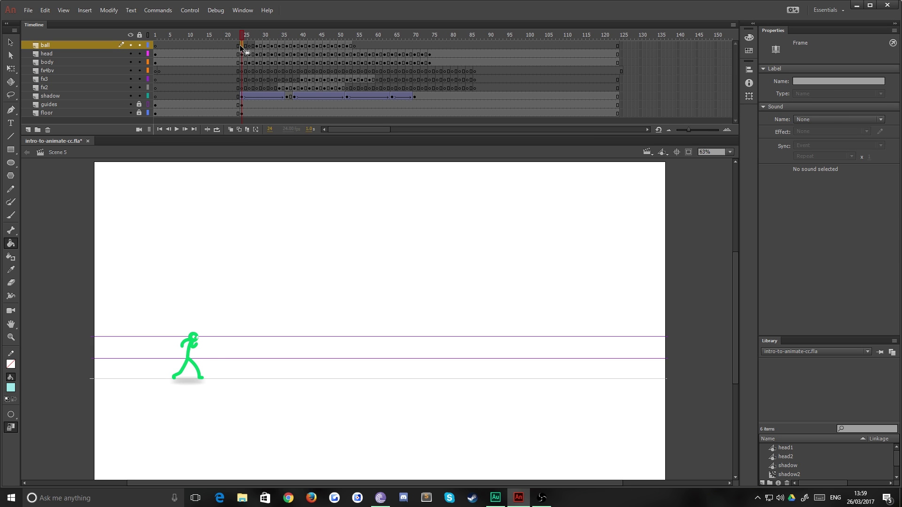
# Step: Play Scene 5 from frame 24 to watch the stick figure leap and somersault
pyautogui.press('Return')
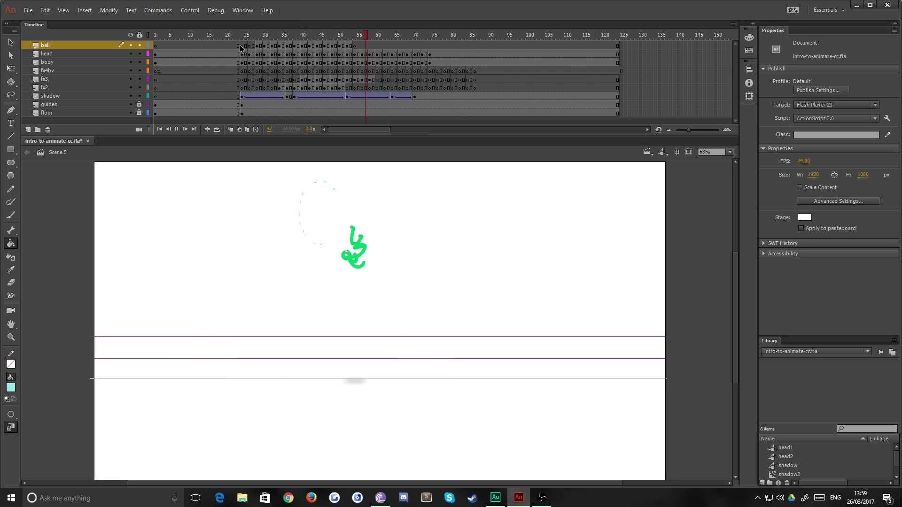
# Step: Stop playback, select frame 24 on the fx4bv layer, and frame the stick figure in view
pyautogui.click(240, 46)
pyautogui.click(241, 71)
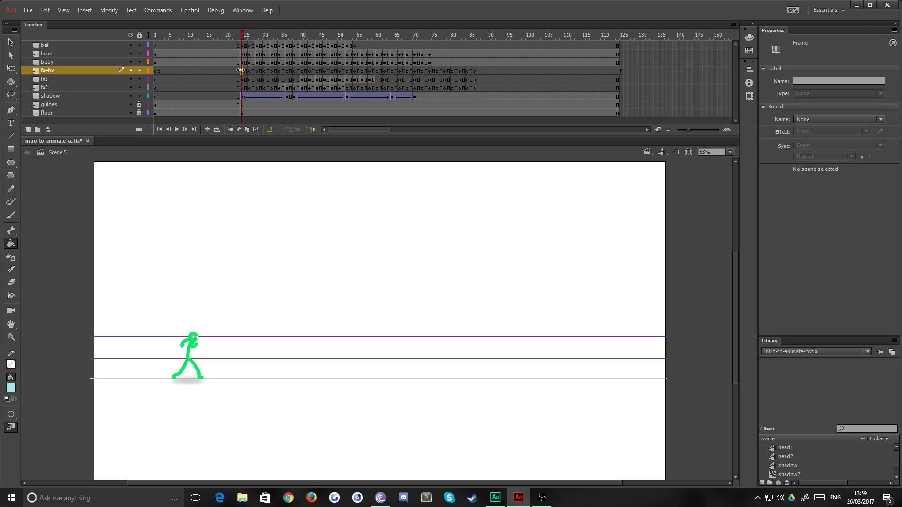
pyautogui.hotkey('ctrl', '=')
pyautogui.hotkey('ctrl', '=')
pyautogui.hotkey('ctrl', '=')
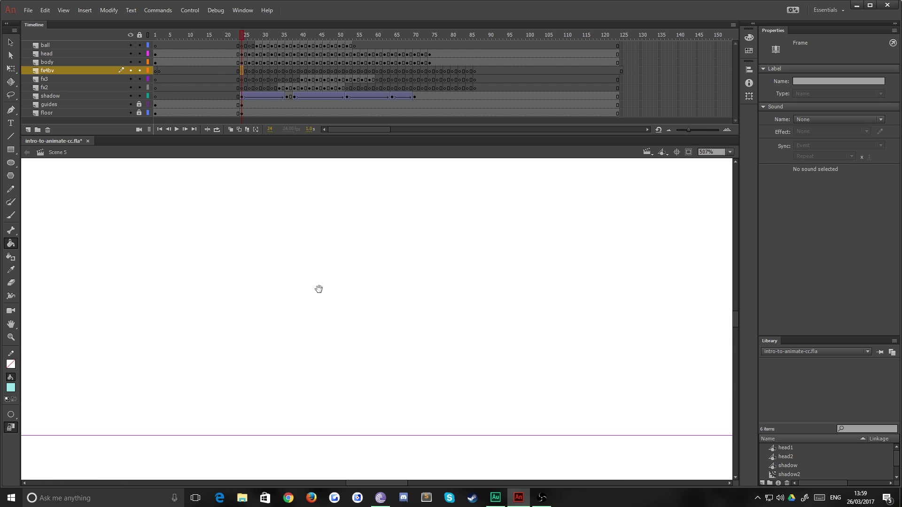
pyautogui.moveTo(260, 328); pyautogui.dragTo(538, 240)
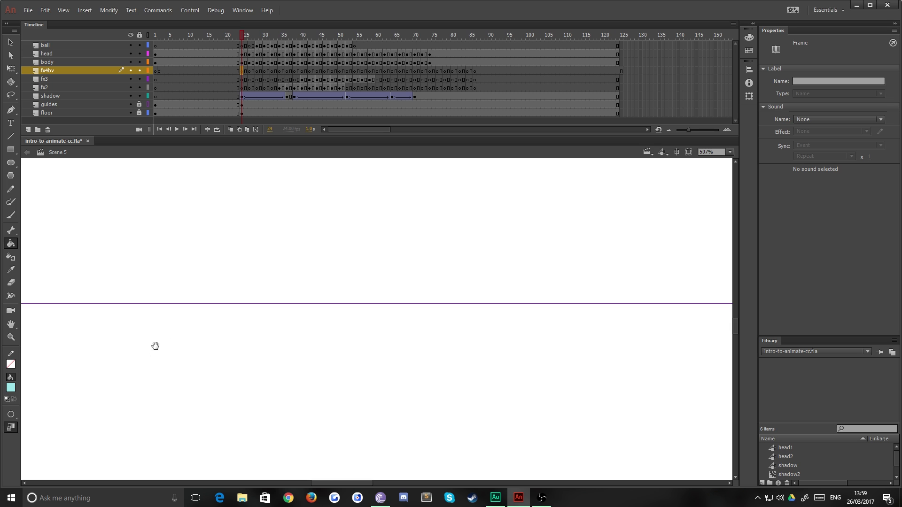
pyautogui.moveTo(61, 422); pyautogui.dragTo(648, 295)
pyautogui.moveTo(61, 328); pyautogui.dragTo(289, 321)
pyautogui.hscroll(-5, 288, 320)
pyautogui.scroll(-3, 361, 377)
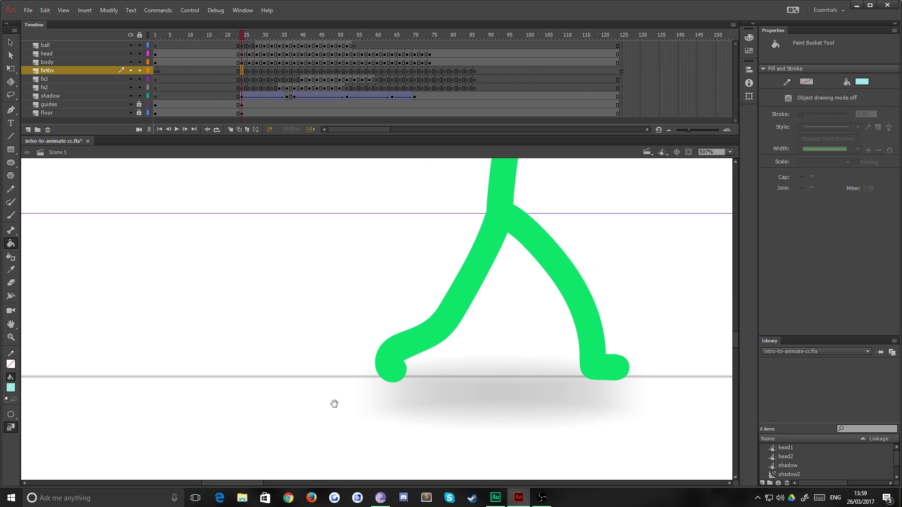
pyautogui.hotkey('ctrl', '-')
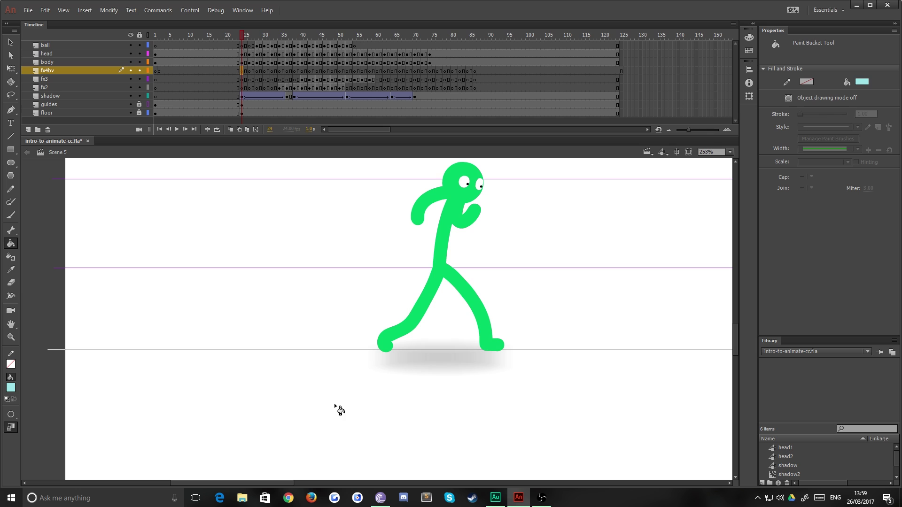
pyautogui.moveTo(437, 344); pyautogui.dragTo(382, 374)
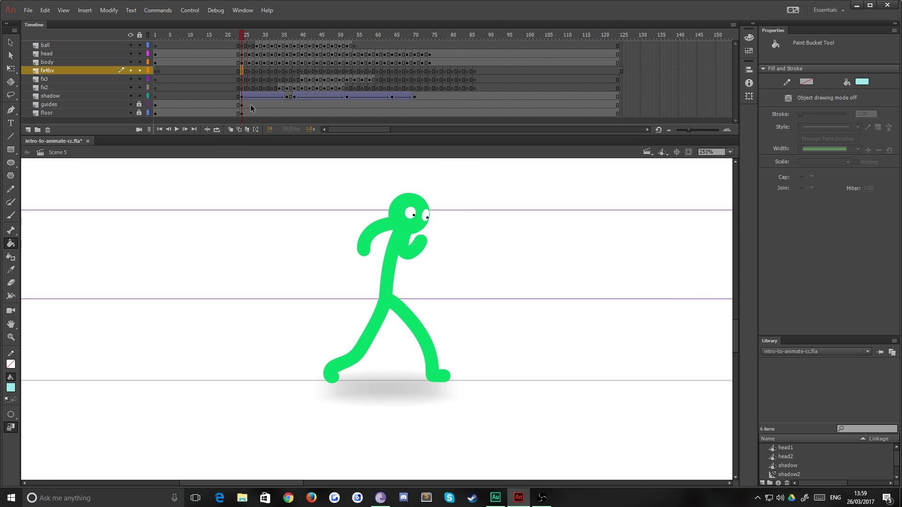
# Step: Replay from frame 24, then flip between frames 33 and 34 to compare the crouch and splash
pyautogui.click(242, 71)
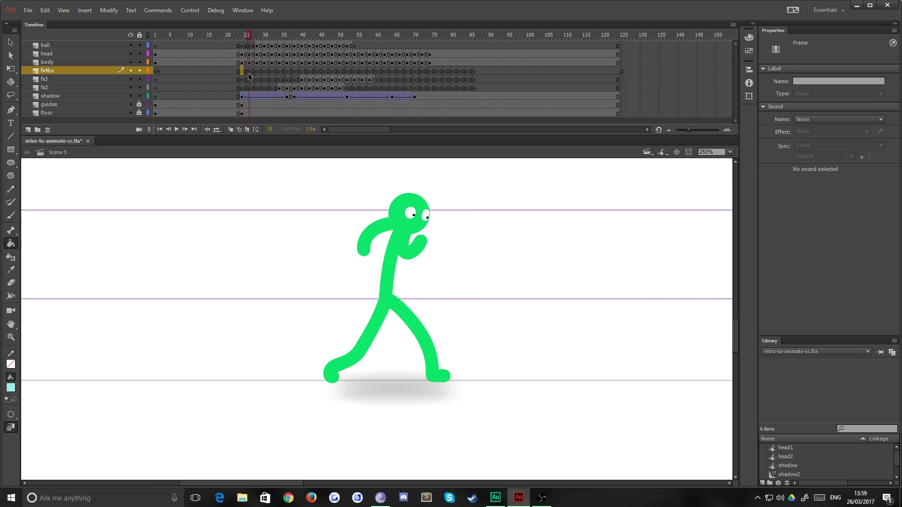
pyautogui.press('Return')
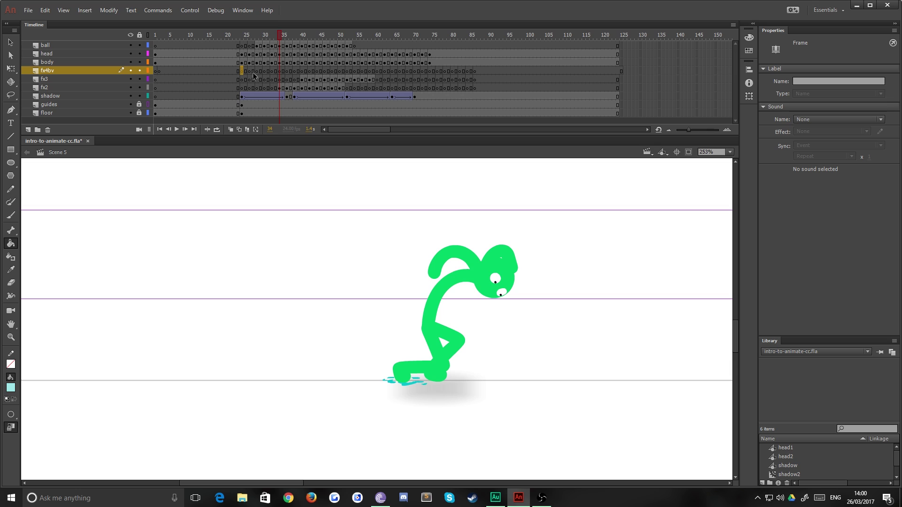
pyautogui.click(278, 73)
pyautogui.press('.')
pyautogui.press('.')
pyautogui.press(',')
pyautogui.press(',')
pyautogui.press(',')
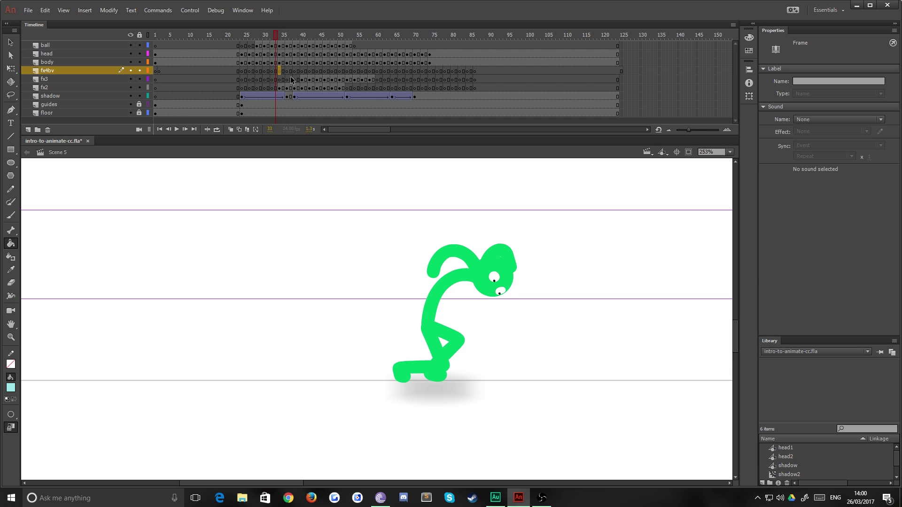
pyautogui.press('.')
pyautogui.press(',')
pyautogui.press('.')
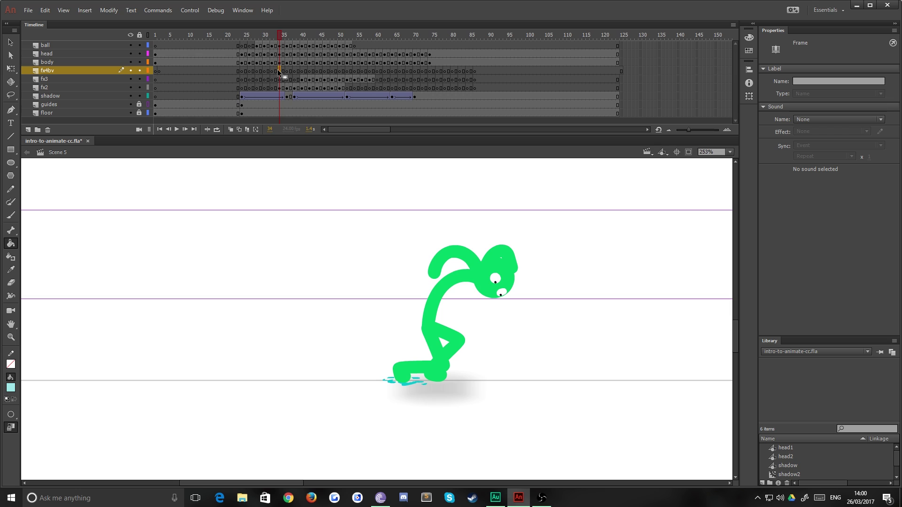
pyautogui.press(',')
# Step: Switch to the Brush tool on frame 34 and try test strokes at a larger size, undoing them
pyautogui.press('.')
pyautogui.press('b')
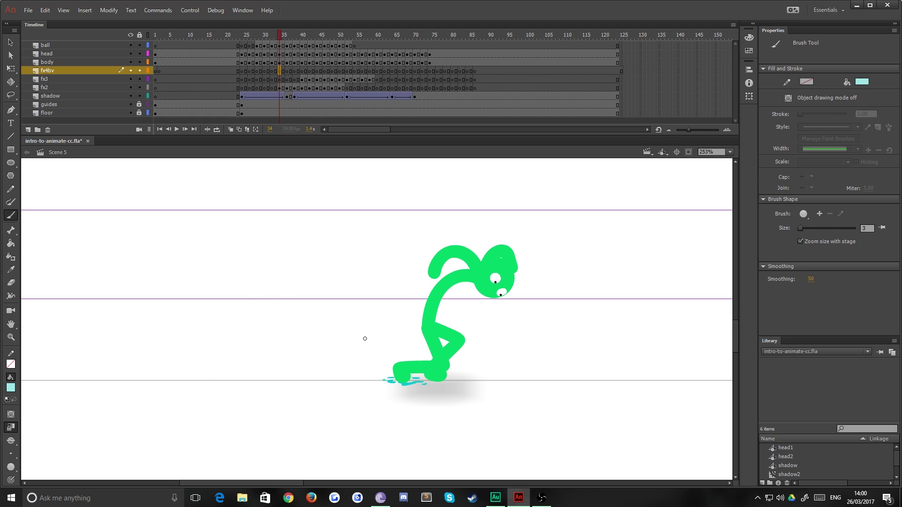
pyautogui.moveTo(392, 364); pyautogui.dragTo(331, 330)
pyautogui.hotkey('ctrl', 'z')
pyautogui.click(10, 454)
pyautogui.click(30, 387)
pyautogui.moveTo(332, 316); pyautogui.dragTo(289, 338)
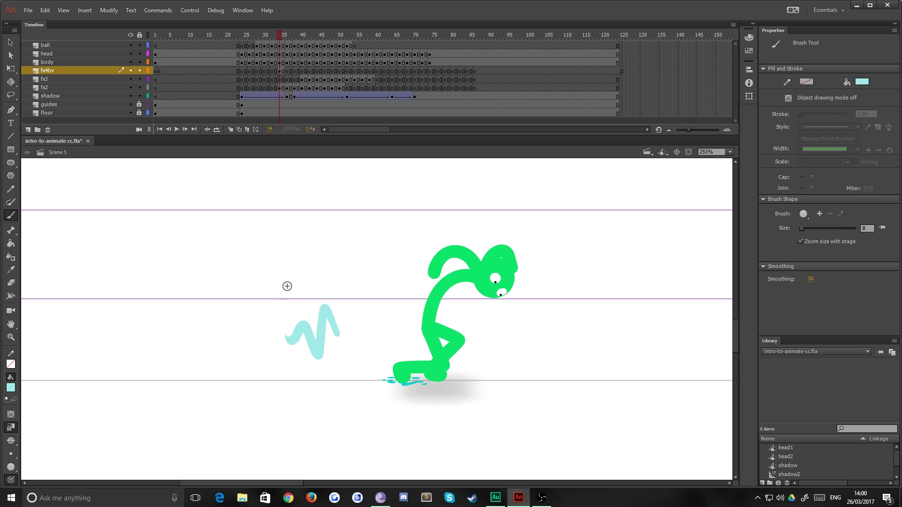
pyautogui.hotkey('ctrl', 'z')
pyautogui.moveTo(282, 290); pyautogui.dragTo(303, 297)
pyautogui.hotkey('ctrl', 'z')
# Step: Try thin speed-line strokes beside the character, undo them, and make the brush smaller
pyautogui.moveTo(381, 322)
pyautogui.mouseDown()
pyautogui.moveTo(303, 251)
pyautogui.moveTo(262, 242)
pyautogui.mouseUp()
pyautogui.moveTo(347, 328); pyautogui.dragTo(323, 311)
pyautogui.hotkey('ctrl', 'z')
pyautogui.hotkey('ctrl', 'z')
pyautogui.hotkey('ctrl', 'z')
pyautogui.press(']')
pyautogui.press(']')
pyautogui.moveTo(303, 265); pyautogui.dragTo(342, 304)
pyautogui.moveTo(297, 279)
pyautogui.mouseDown()
pyautogui.moveTo(352, 334)
pyautogui.moveTo(337, 339)
pyautogui.mouseUp()
pyautogui.hotkey('ctrl', 'z')
pyautogui.press('[')
pyautogui.hotkey('ctrl', 'z')
pyautogui.hotkey('ctrl', 'z')
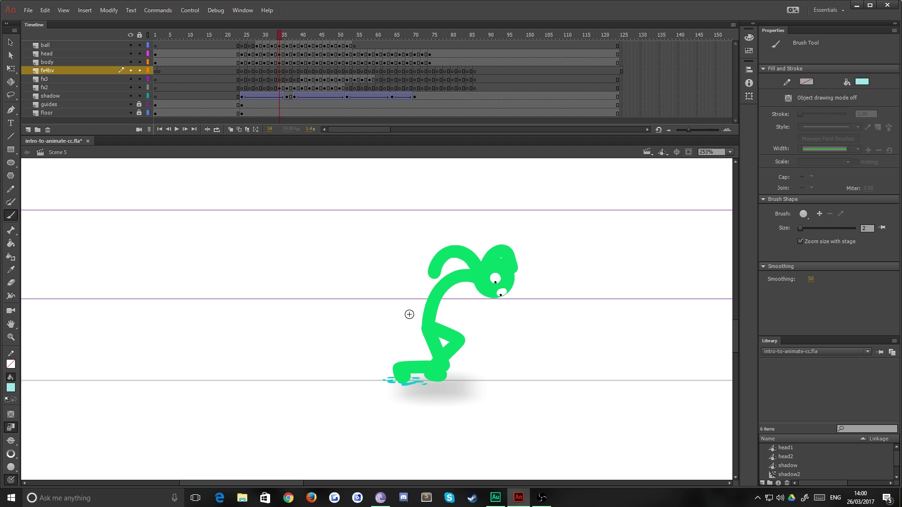
# Step: Zoom in on the feet and paint pale cyan strokes and a droplet into the landing splash
pyautogui.hotkey('ctrl', '=')
pyautogui.hotkey('ctrl', '=')
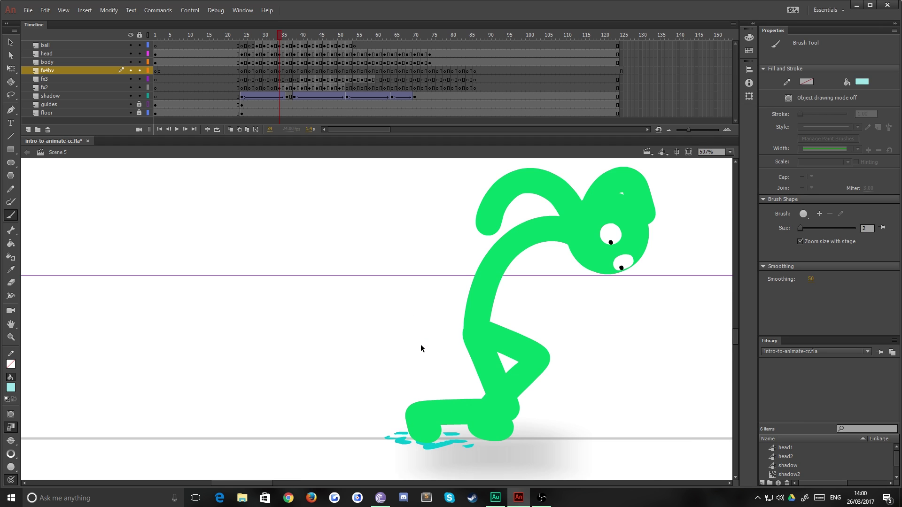
pyautogui.press('space')
pyautogui.moveTo(500, 462)
pyautogui.mouseDown()
pyautogui.moveTo(357, 283)
pyautogui.moveTo(421, 230)
pyautogui.mouseUp()
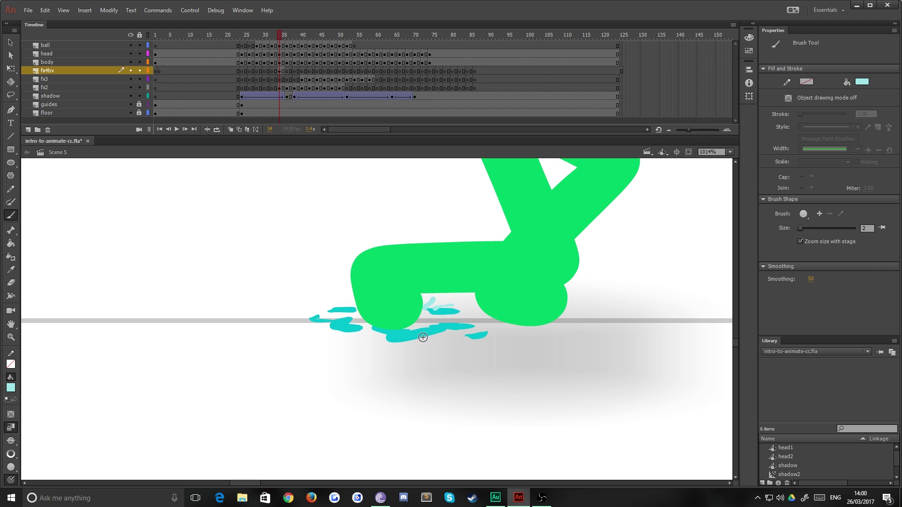
pyautogui.moveTo(457, 328)
pyautogui.mouseDown()
pyautogui.moveTo(478, 339)
pyautogui.moveTo(420, 335)
pyautogui.mouseUp()
pyautogui.click(297, 316)
pyautogui.moveTo(337, 330)
pyautogui.mouseDown()
pyautogui.moveTo(303, 318)
pyautogui.moveTo(352, 310)
pyautogui.mouseUp()
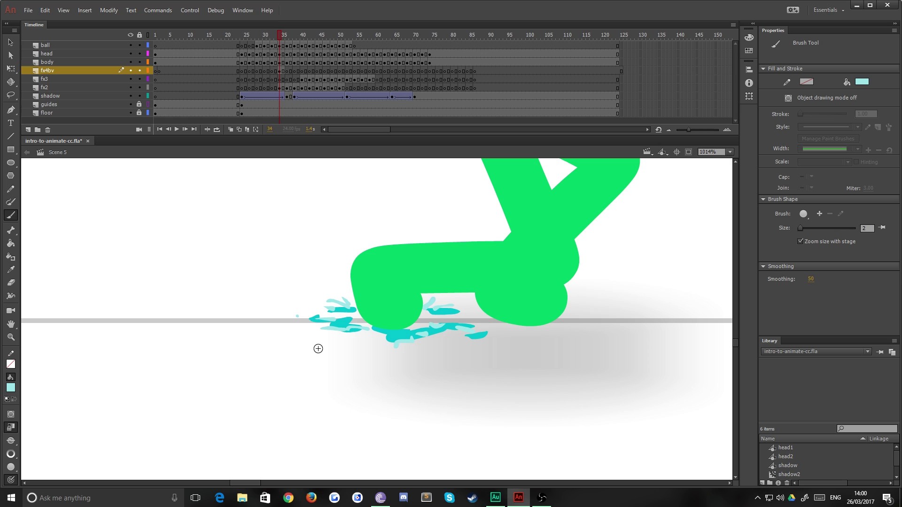
# Step: Go to frame 36, replace a stray stroke above the splash, and turn on Onion Skin
pyautogui.press('.')
pyautogui.press('.')
pyautogui.hotkey('ctrl', 'z')
pyautogui.moveTo(348, 298)
pyautogui.mouseDown()
pyautogui.moveTo(263, 262)
pyautogui.moveTo(337, 296)
pyautogui.moveTo(317, 290)
pyautogui.mouseUp()
pyautogui.click(229, 130)
# Step: Paint light-blue and light-cyan streaks and a droplet along the splash edges on frame 36
pyautogui.moveTo(329, 303); pyautogui.dragTo(237, 304)
pyautogui.click(268, 299)
pyautogui.moveTo(256, 316); pyautogui.dragTo(232, 311)
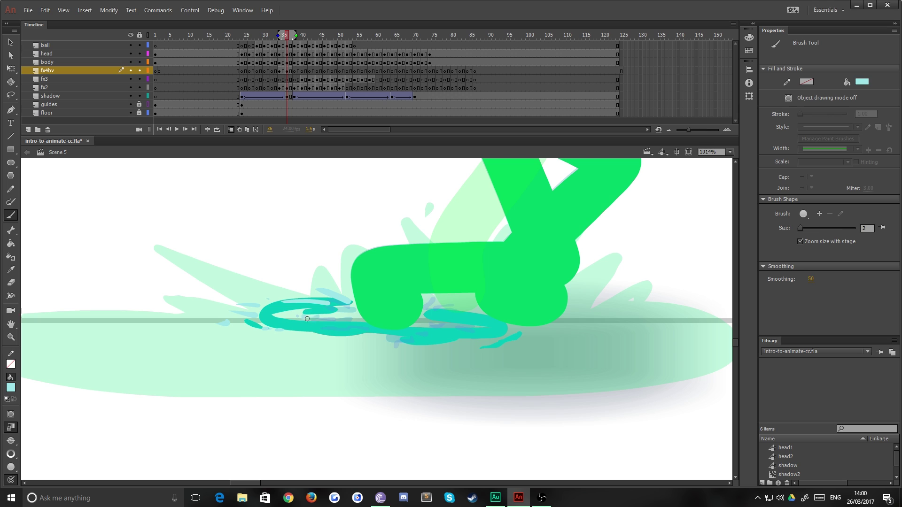
pyautogui.moveTo(311, 320)
pyautogui.mouseDown()
pyautogui.moveTo(339, 332)
pyautogui.moveTo(472, 339)
pyautogui.mouseUp()
pyautogui.moveTo(422, 309); pyautogui.dragTo(484, 318)
pyautogui.moveTo(520, 349); pyautogui.dragTo(493, 343)
pyautogui.moveTo(369, 344); pyautogui.dragTo(355, 344)
pyautogui.moveTo(294, 336); pyautogui.dragTo(259, 336)
pyautogui.moveTo(273, 303)
pyautogui.mouseDown()
pyautogui.moveTo(241, 296)
pyautogui.moveTo(243, 284)
pyautogui.mouseUp()
# Step: On frame 38, zoom out and add light-blue streaks over the spikes and puddle edges
pyautogui.press('.')
pyautogui.press('.')
pyautogui.hotkey('ctrl', '-')
pyautogui.hotkey('ctrl', '-')
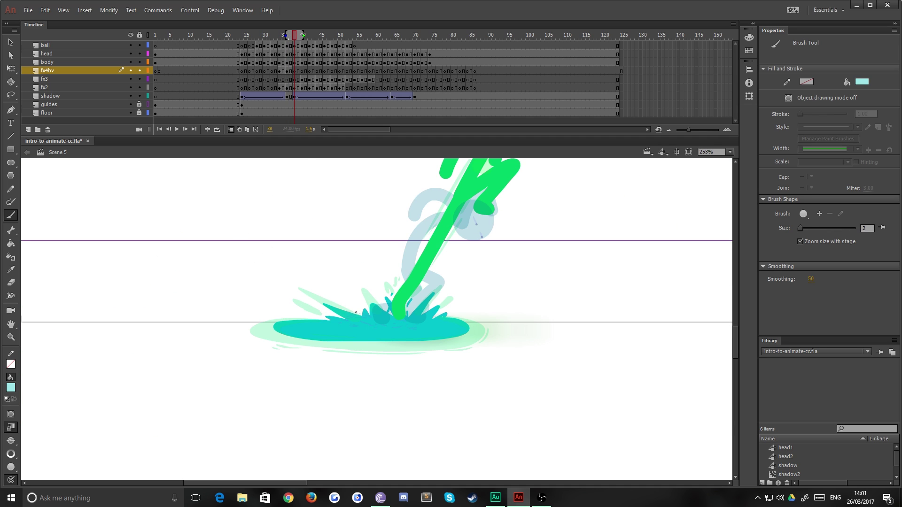
pyautogui.moveTo(309, 288); pyautogui.dragTo(357, 308)
pyautogui.moveTo(437, 307)
pyautogui.mouseDown()
pyautogui.moveTo(421, 314)
pyautogui.moveTo(428, 324)
pyautogui.moveTo(277, 334)
pyautogui.moveTo(336, 336)
pyautogui.mouseUp()
pyautogui.moveTo(390, 341); pyautogui.dragTo(339, 340)
pyautogui.moveTo(341, 331); pyautogui.dragTo(275, 326)
pyautogui.moveTo(402, 339); pyautogui.dragTo(449, 332)
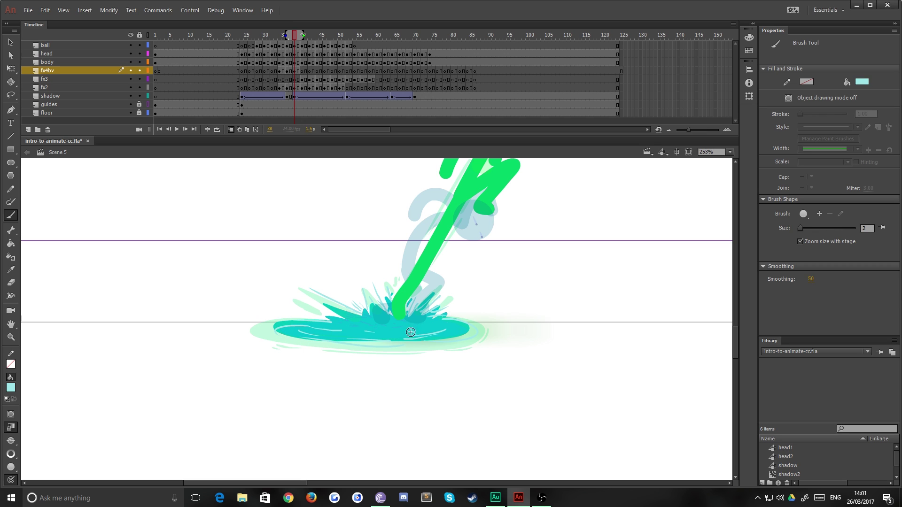
# Step: On frame 40, add light-blue streaks to the splash and beam and teal strokes under the puddle rim
pyautogui.press('.')
pyautogui.press('.')
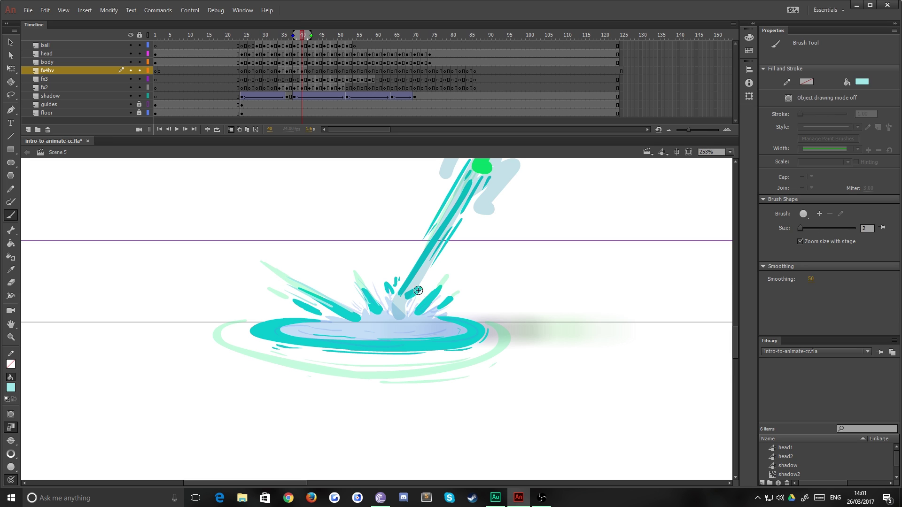
pyautogui.moveTo(427, 284); pyautogui.dragTo(409, 297)
pyautogui.moveTo(456, 200); pyautogui.dragTo(414, 270)
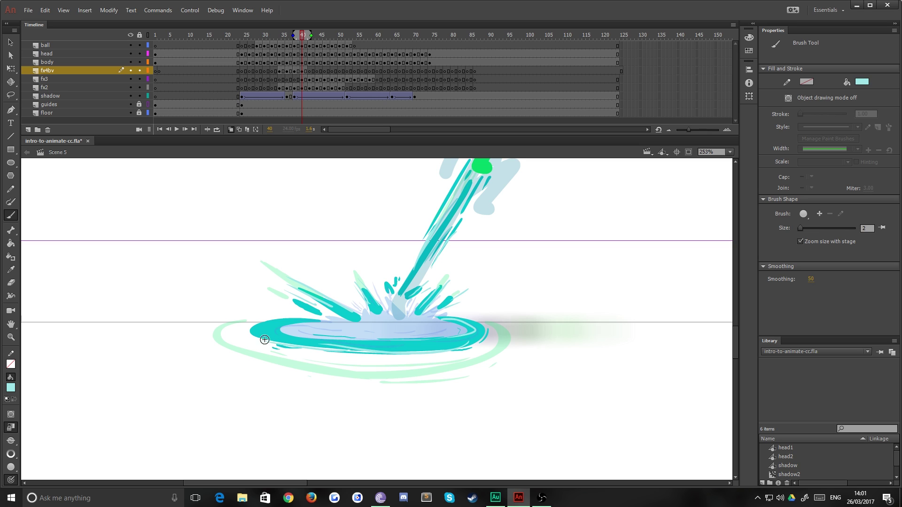
pyautogui.moveTo(264, 324)
pyautogui.mouseDown()
pyautogui.moveTo(249, 330)
pyautogui.moveTo(261, 339)
pyautogui.mouseUp()
pyautogui.moveTo(479, 344); pyautogui.dragTo(330, 371)
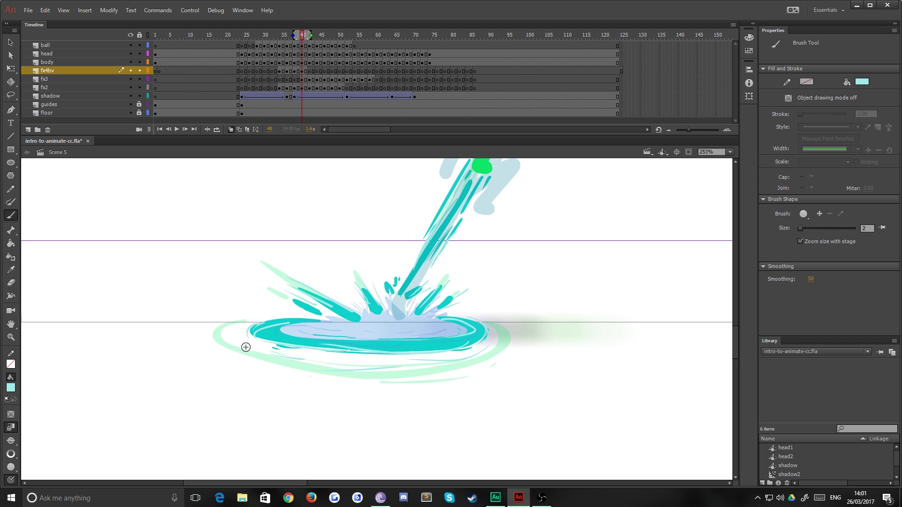
pyautogui.press('.')
pyautogui.press('.')
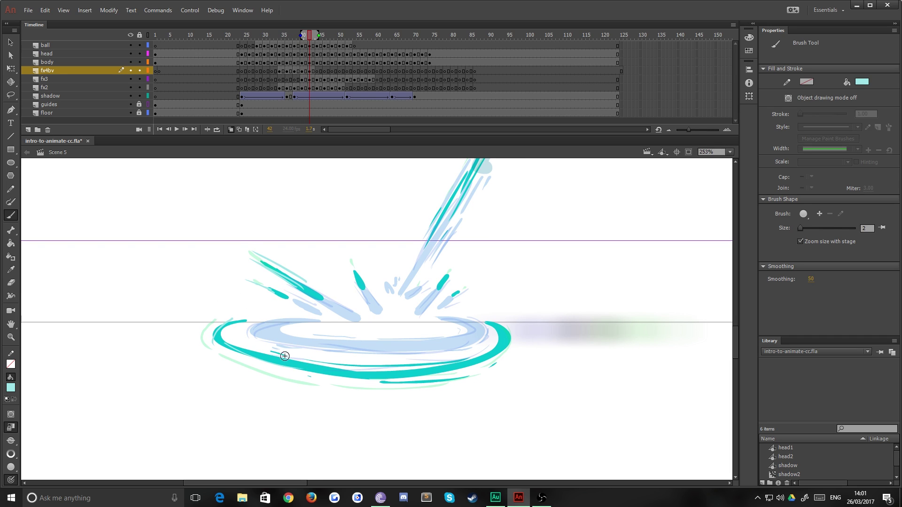
# Step: Add teal strokes at the ring's right end, then light-aqua strokes around the ring on frame 44
pyautogui.moveTo(500, 319); pyautogui.dragTo(494, 357)
pyautogui.moveTo(453, 295); pyautogui.dragTo(460, 292)
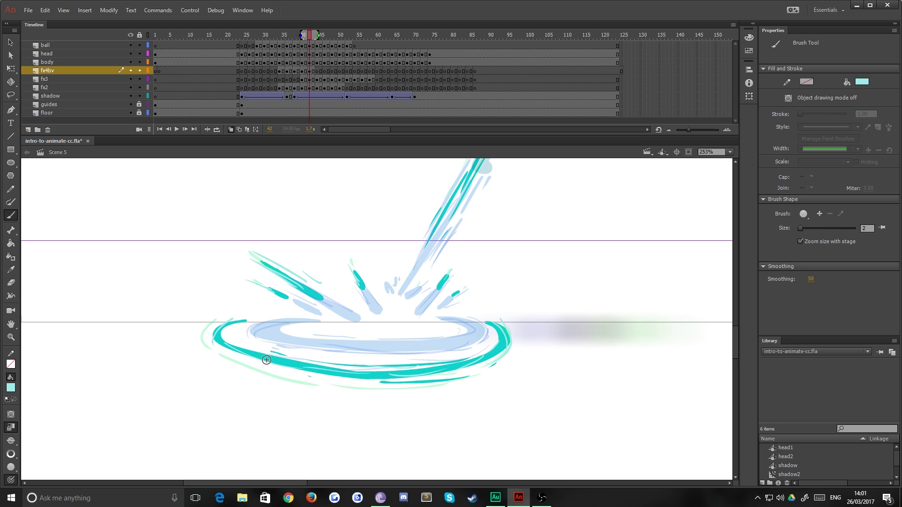
pyautogui.press('.')
pyautogui.press('.')
pyautogui.moveTo(232, 248)
pyautogui.mouseDown()
pyautogui.moveTo(293, 277)
pyautogui.moveTo(300, 268)
pyautogui.mouseUp()
pyautogui.moveTo(271, 354)
pyautogui.mouseDown()
pyautogui.moveTo(269, 379)
pyautogui.moveTo(269, 368)
pyautogui.moveTo(283, 387)
pyautogui.moveTo(338, 402)
pyautogui.mouseUp()
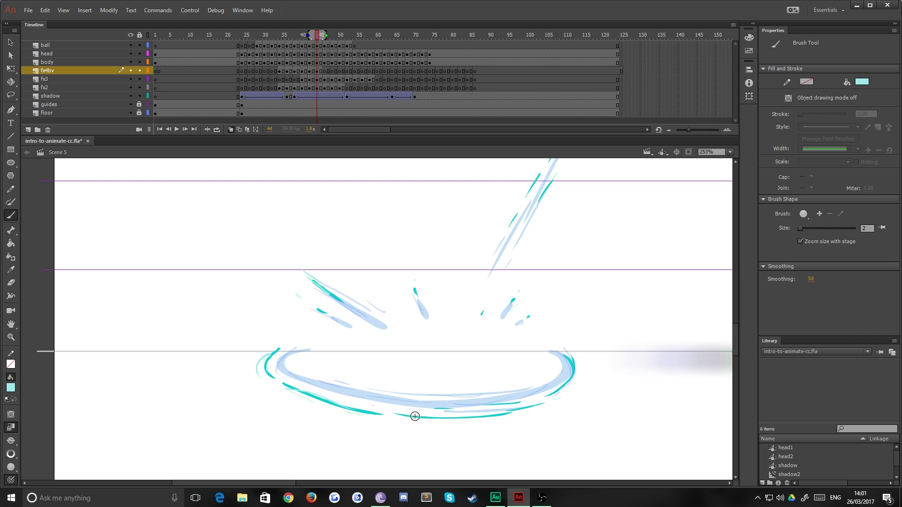
pyautogui.moveTo(414, 416); pyautogui.dragTo(473, 410)
pyautogui.moveTo(554, 395)
pyautogui.mouseDown()
pyautogui.moveTo(573, 359)
pyautogui.moveTo(568, 398)
pyautogui.mouseUp()
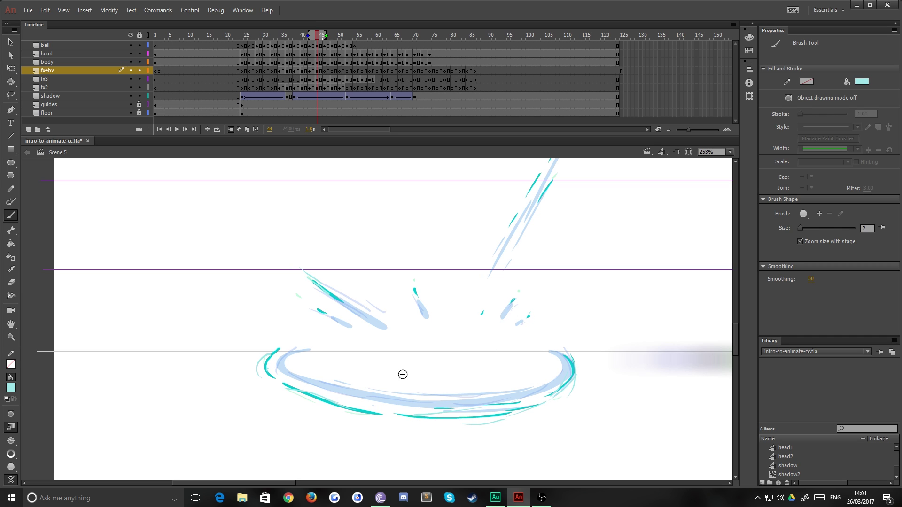
pyautogui.press('.')
pyautogui.press('.')
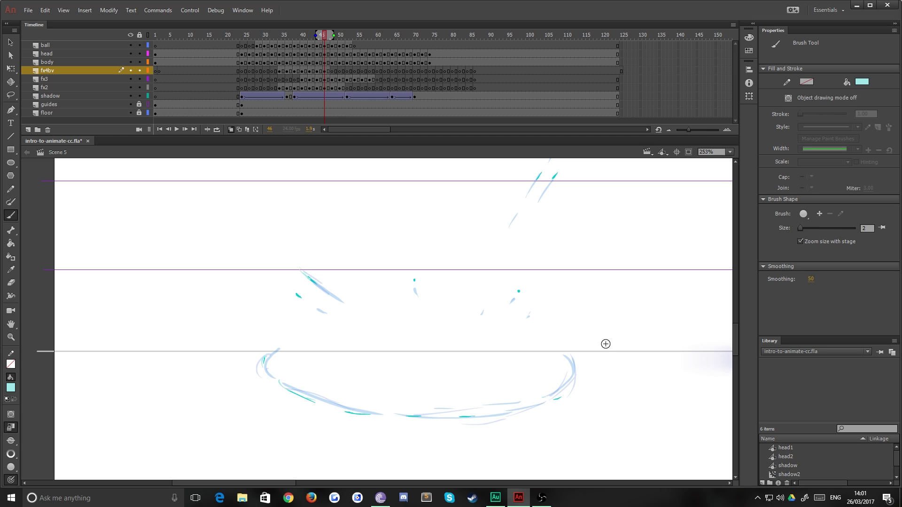
# Step: Brush short light-cyan streaks beside the leap trail and below the kick's impact splash
pyautogui.scroll(10, 484, 313)
pyautogui.hscroll(1, 484, 312)
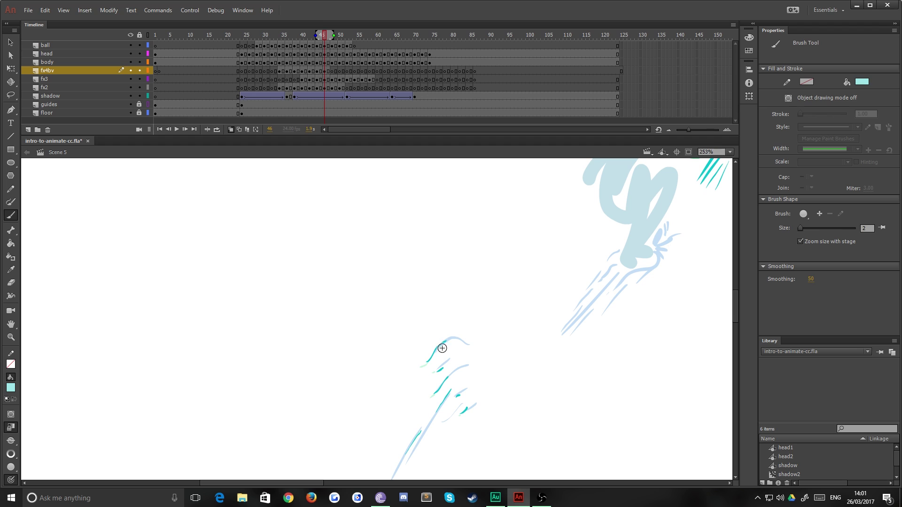
pyautogui.moveTo(424, 363); pyautogui.dragTo(422, 366)
pyautogui.moveTo(437, 366); pyautogui.dragTo(443, 377)
pyautogui.moveTo(445, 385)
pyautogui.mouseDown()
pyautogui.moveTo(438, 392)
pyautogui.moveTo(451, 402)
pyautogui.mouseUp()
pyautogui.moveTo(466, 407); pyautogui.dragTo(459, 413)
pyautogui.moveTo(660, 172); pyautogui.dragTo(518, 288)
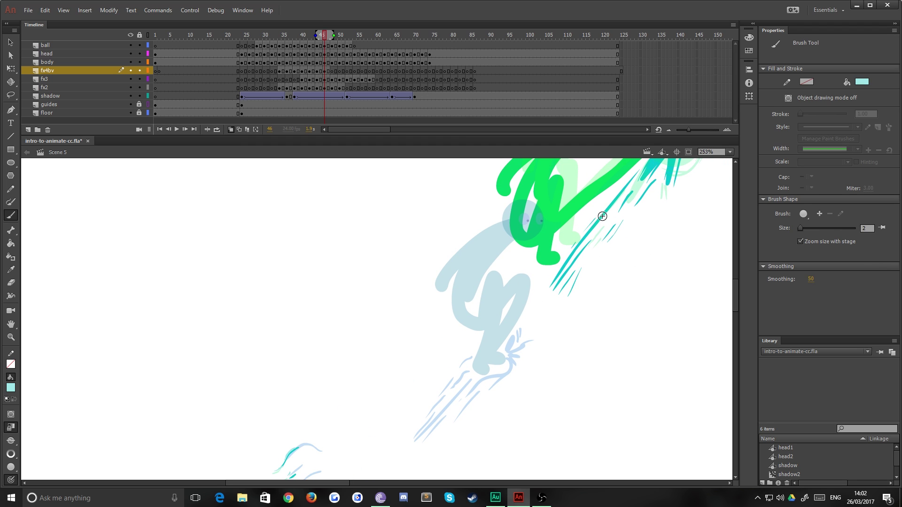
pyautogui.moveTo(618, 205); pyautogui.dragTo(584, 252)
pyautogui.moveTo(649, 173); pyautogui.dragTo(568, 284)
pyautogui.moveTo(582, 249); pyautogui.dragTo(561, 277)
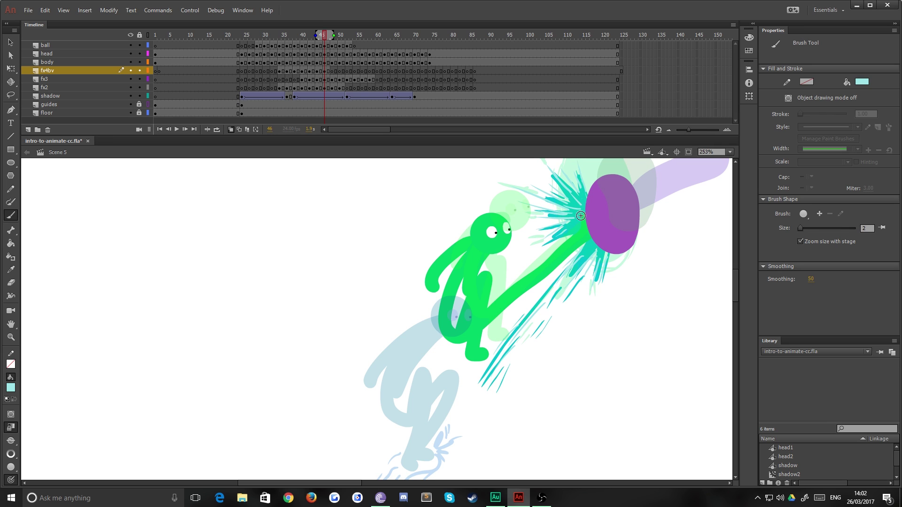
# Step: Step to the kick drawing at frame 48 and brush light-cyan arcs onto the teal impact ring
pyautogui.press(',')
pyautogui.press(',')
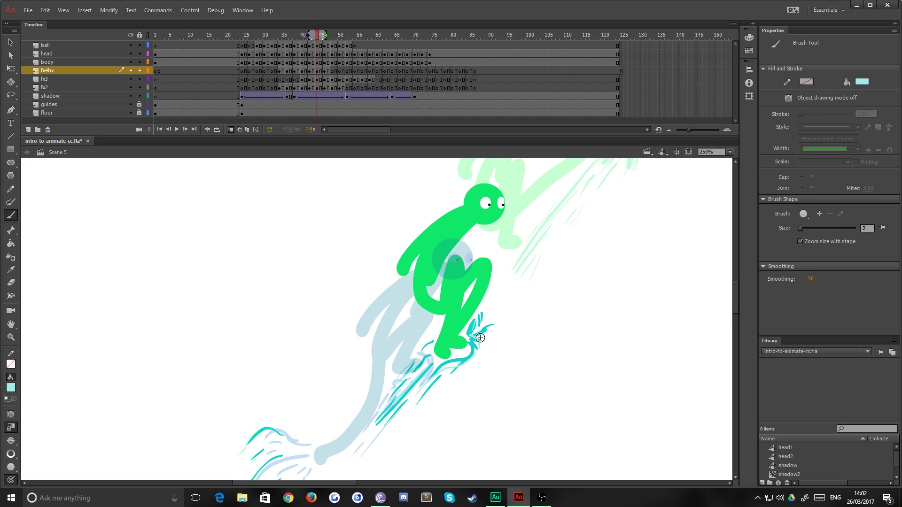
pyautogui.press('.')
pyautogui.press('.')
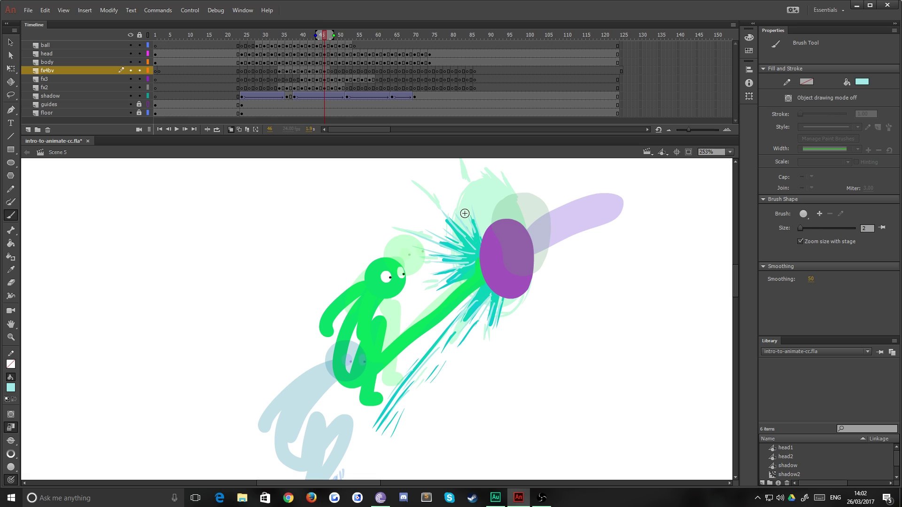
pyautogui.press('.')
pyautogui.press('.')
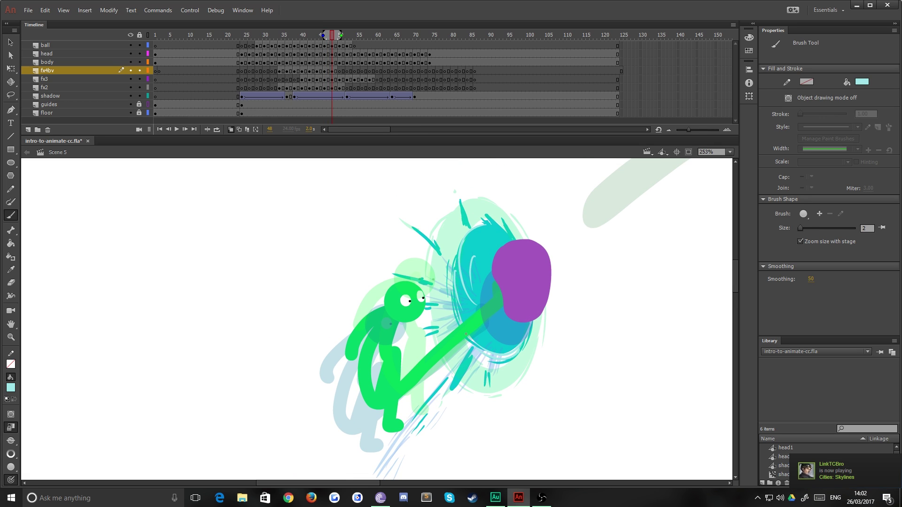
pyautogui.moveTo(520, 250); pyautogui.dragTo(478, 226)
pyautogui.moveTo(499, 231)
pyautogui.mouseDown()
pyautogui.moveTo(478, 245)
pyautogui.moveTo(504, 305)
pyautogui.moveTo(504, 345)
pyautogui.mouseUp()
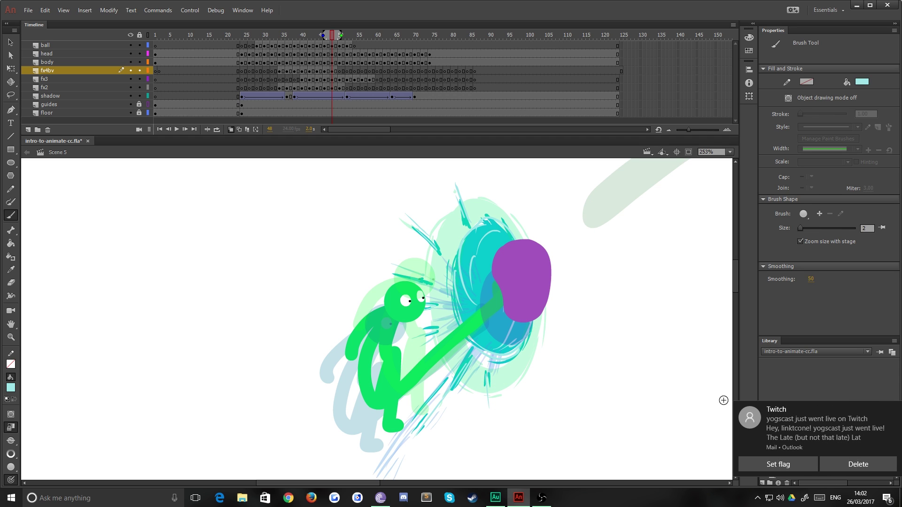
pyautogui.click(836, 466)
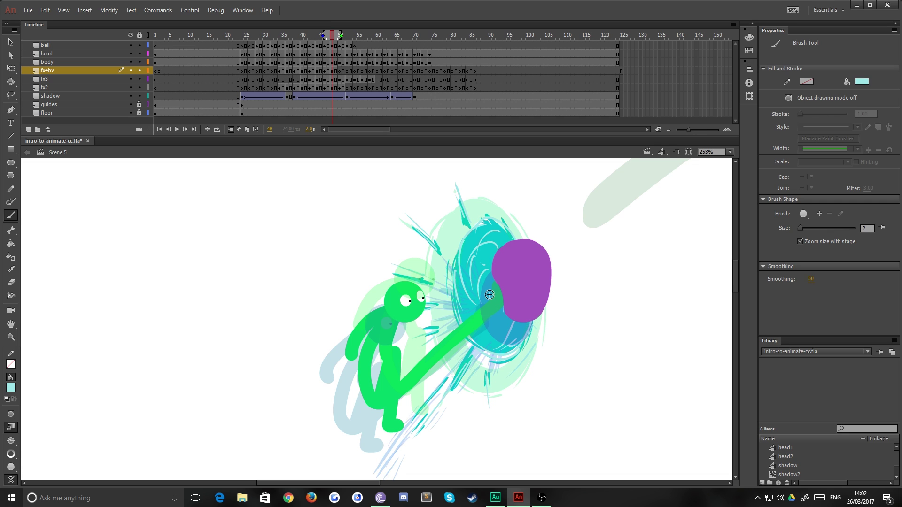
# Step: Brush light-cyan strokes around the bottom, left and upper edges of the ring on frame 49
pyautogui.press('.')
pyautogui.press('.')
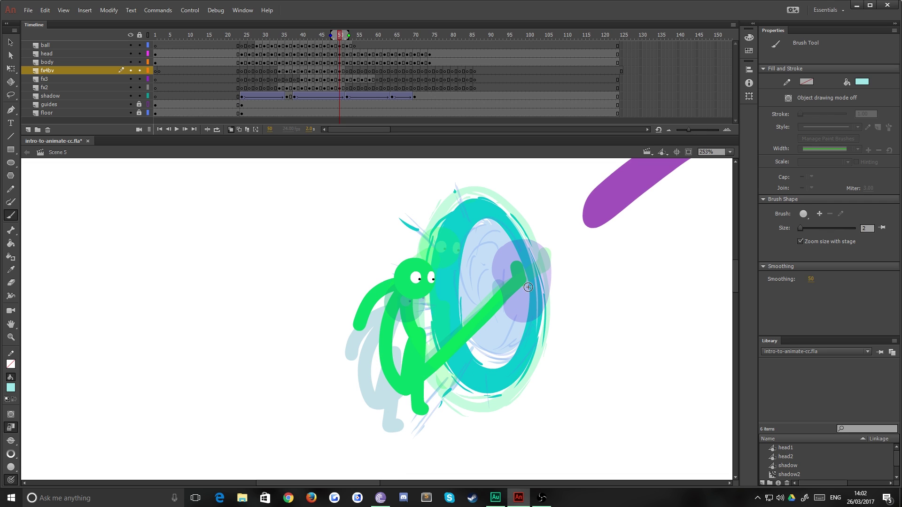
pyautogui.moveTo(525, 371)
pyautogui.mouseDown()
pyautogui.moveTo(491, 396)
pyautogui.moveTo(464, 390)
pyautogui.mouseUp()
pyautogui.moveTo(444, 247); pyautogui.dragTo(443, 346)
pyautogui.moveTo(452, 267)
pyautogui.mouseDown()
pyautogui.moveTo(455, 340)
pyautogui.moveTo(479, 380)
pyautogui.mouseUp()
pyautogui.moveTo(508, 375); pyautogui.dragTo(464, 370)
pyautogui.moveTo(495, 220); pyautogui.dragTo(460, 258)
pyautogui.moveTo(460, 213); pyautogui.dragTo(435, 273)
pyautogui.moveTo(489, 211)
pyautogui.mouseDown()
pyautogui.moveTo(518, 234)
pyautogui.moveTo(449, 217)
pyautogui.mouseUp()
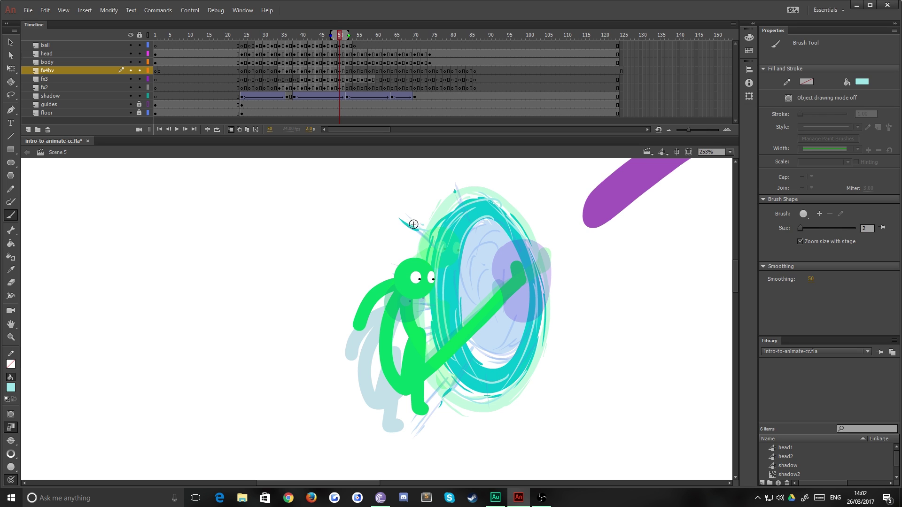
# Step: Trace thin strokes along the portal's edges on frames 54 and 56, undoing one stray stroke
pyautogui.press('.')
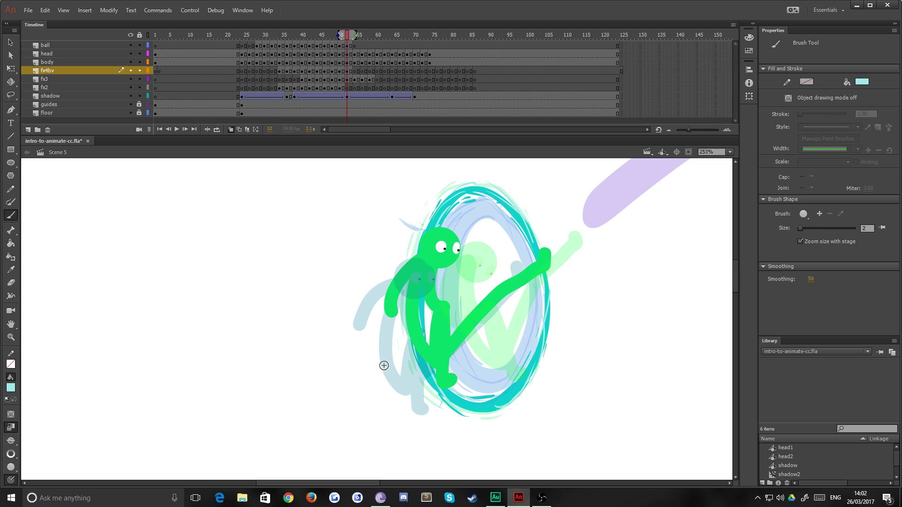
pyautogui.press('.')
pyautogui.press('.')
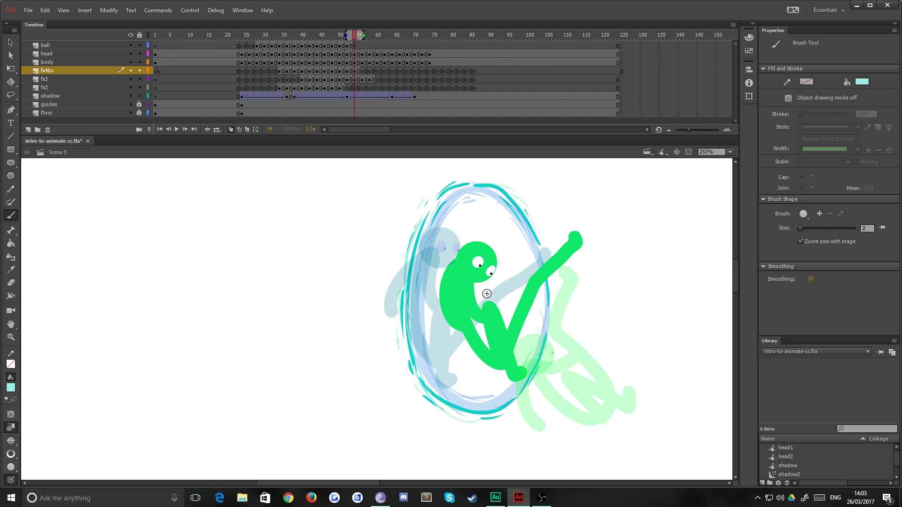
pyautogui.moveTo(524, 289); pyautogui.dragTo(380, 285)
pyautogui.hotkey('ctrl', 'z')
pyautogui.moveTo(500, 192)
pyautogui.mouseDown()
pyautogui.moveTo(538, 243)
pyautogui.moveTo(524, 349)
pyautogui.moveTo(536, 399)
pyautogui.mouseUp()
pyautogui.press('.')
pyautogui.press('.')
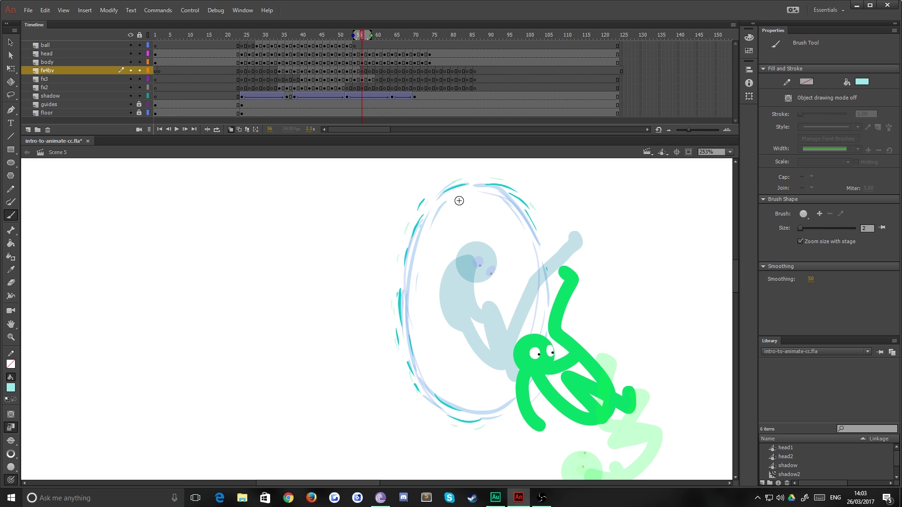
pyautogui.moveTo(415, 221); pyautogui.dragTo(400, 301)
pyautogui.moveTo(406, 336)
pyautogui.mouseDown()
pyautogui.moveTo(423, 389)
pyautogui.moveTo(459, 421)
pyautogui.mouseUp()
pyautogui.moveTo(535, 228); pyautogui.dragTo(545, 272)
pyautogui.moveTo(509, 198)
pyautogui.mouseDown()
pyautogui.moveTo(541, 269)
pyautogui.moveTo(498, 185)
pyautogui.moveTo(535, 215)
pyautogui.mouseUp()
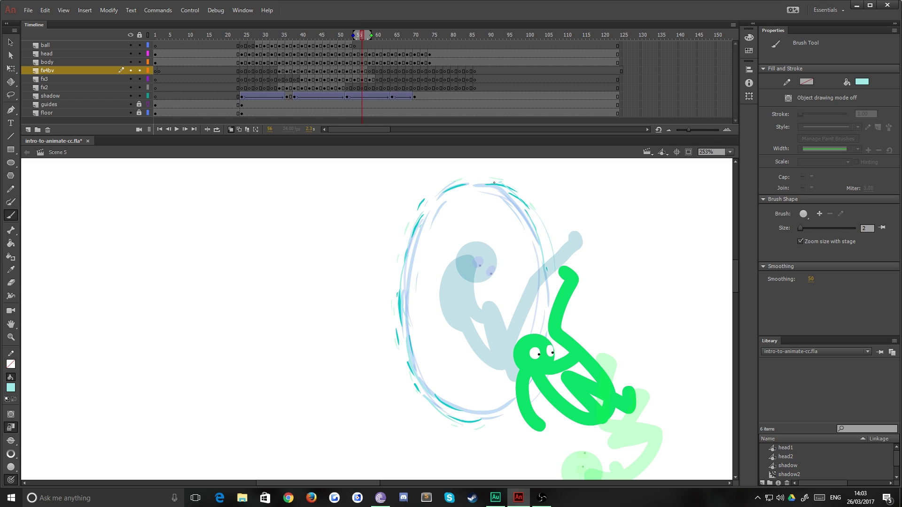
# Step: Add short thin strokes to the portal's left and right edges on frames 58 and 60
pyautogui.press('.')
pyautogui.press('.')
pyautogui.moveTo(412, 215); pyautogui.dragTo(398, 296)
pyautogui.moveTo(401, 351); pyautogui.dragTo(425, 387)
pyautogui.moveTo(503, 180); pyautogui.dragTo(525, 202)
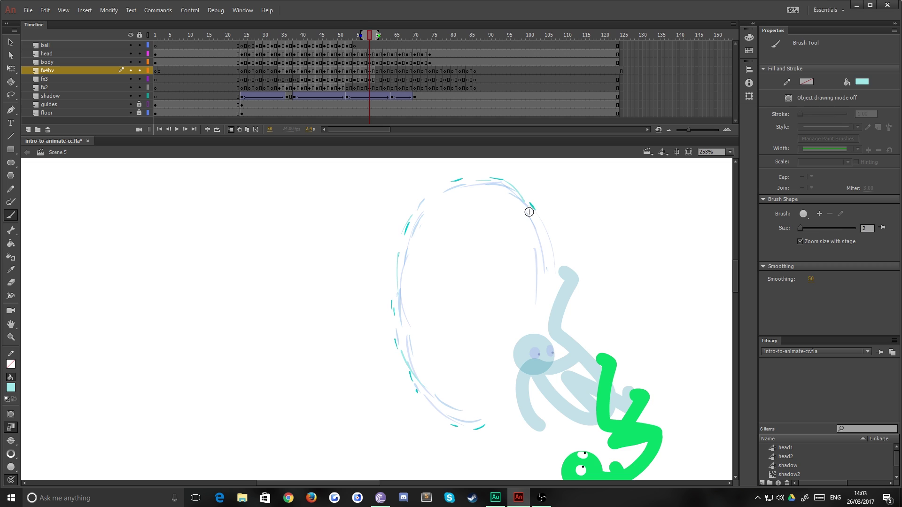
pyautogui.press('.')
pyautogui.press('.')
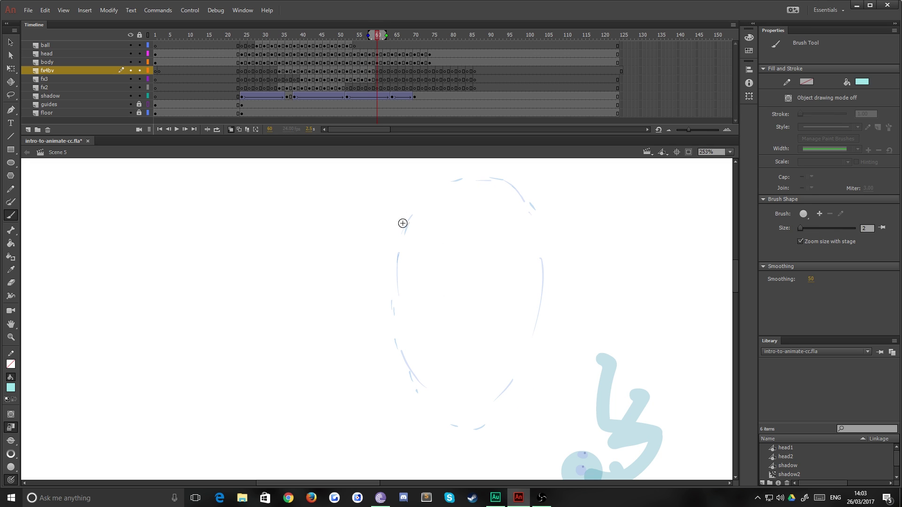
pyautogui.moveTo(408, 219); pyautogui.dragTo(399, 236)
pyautogui.moveTo(396, 255); pyautogui.dragTo(397, 264)
pyautogui.moveTo(543, 295); pyautogui.dragTo(528, 340)
# Step: Zoom out, unlock the guides layer, and delete it along with its purple guide lines
pyautogui.press('.')
pyautogui.press('.')
pyautogui.hotkey('ctrl', '-')
pyautogui.hotkey('ctrl', '-')
pyautogui.hotkey('ctrl', '-')
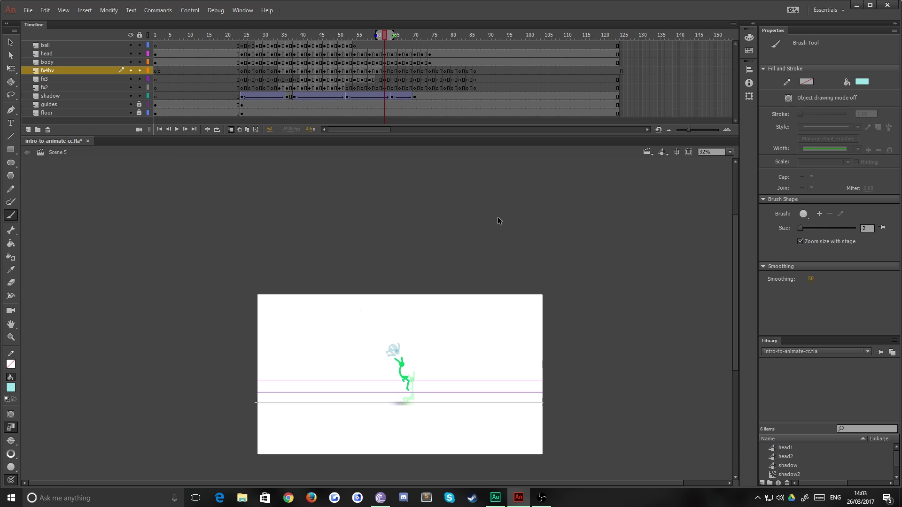
pyautogui.moveTo(390, 352); pyautogui.dragTo(375, 287)
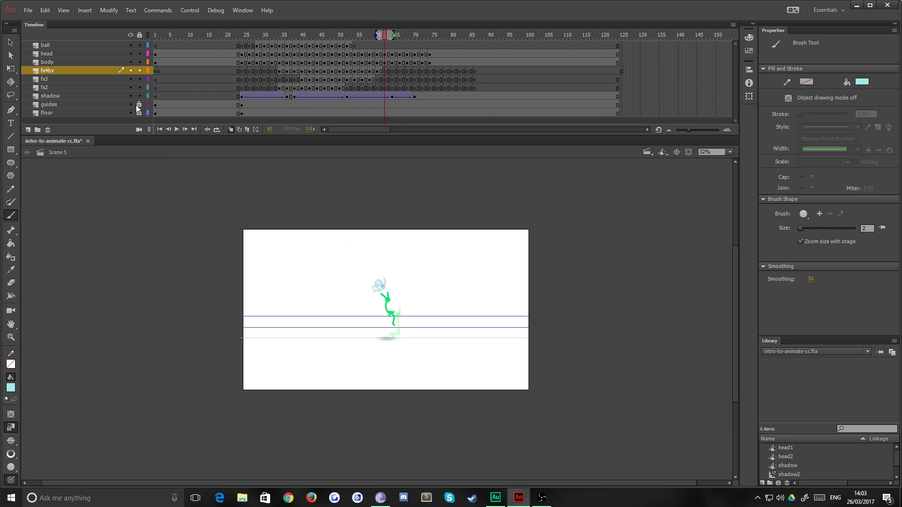
pyautogui.click(130, 105)
pyautogui.click(139, 104)
pyautogui.click(130, 104)
pyautogui.click(92, 105)
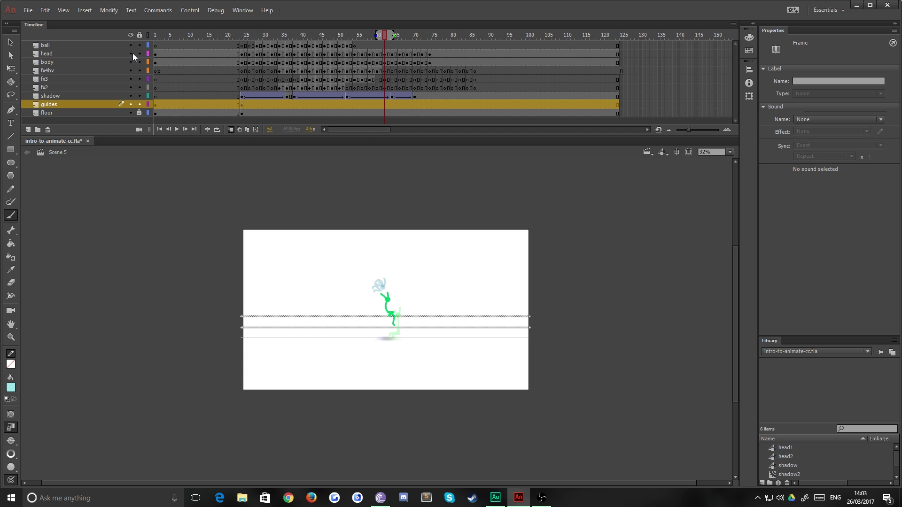
pyautogui.rightClick(83, 106)
pyautogui.click(138, 168)
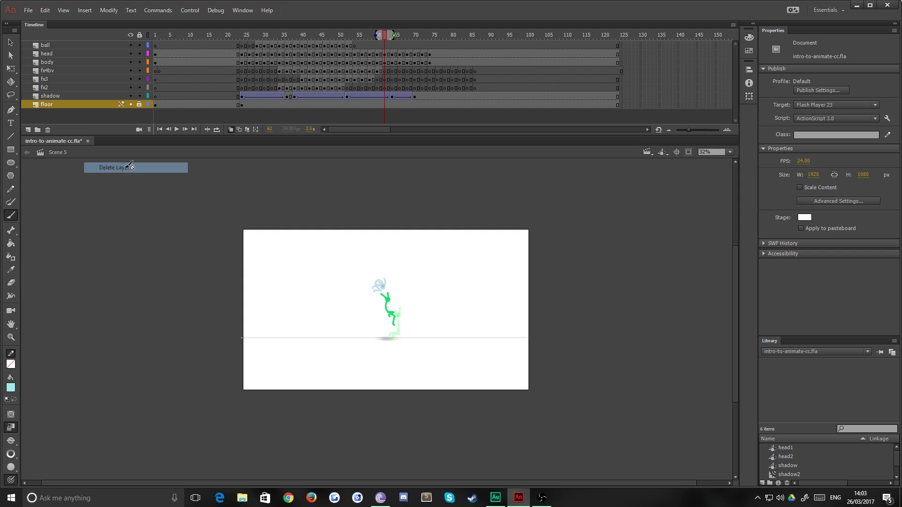
# Step: Go to frame 23, set the stage zoom to Fit in Window, and shrink the timeline
pyautogui.click(250, 71)
pyautogui.click(238, 46)
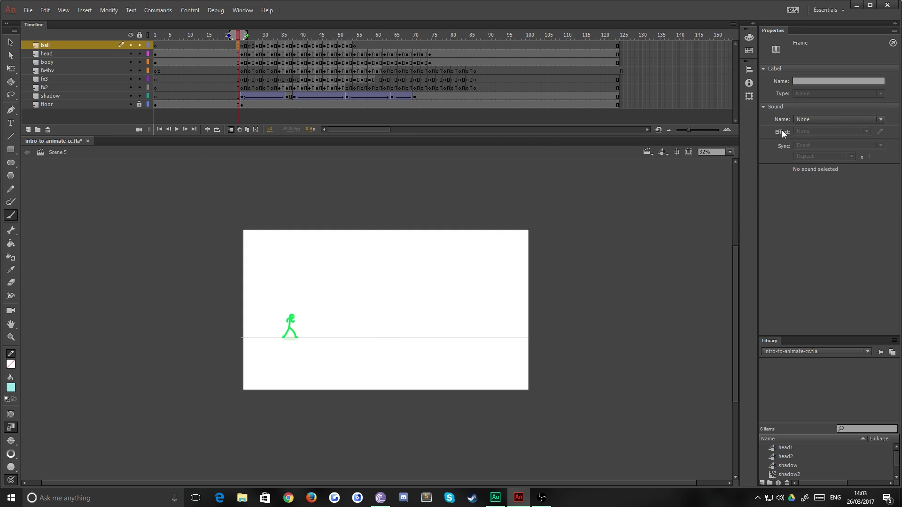
pyautogui.click(731, 151)
pyautogui.click(743, 161)
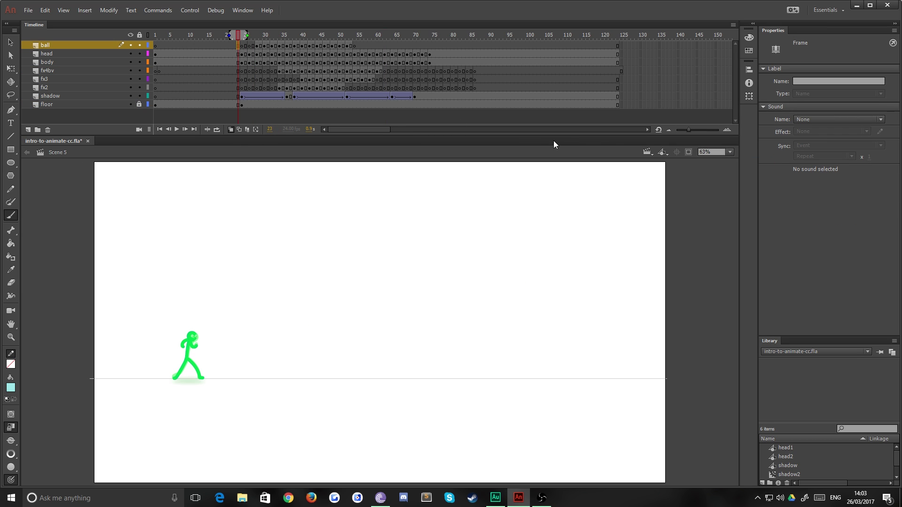
pyautogui.moveTo(549, 136); pyautogui.dragTo(423, 85)
pyautogui.click(310, 95)
# Step: Play the animation from frame 23, then stop at frame 24 on the body layer
pyautogui.press('Return')
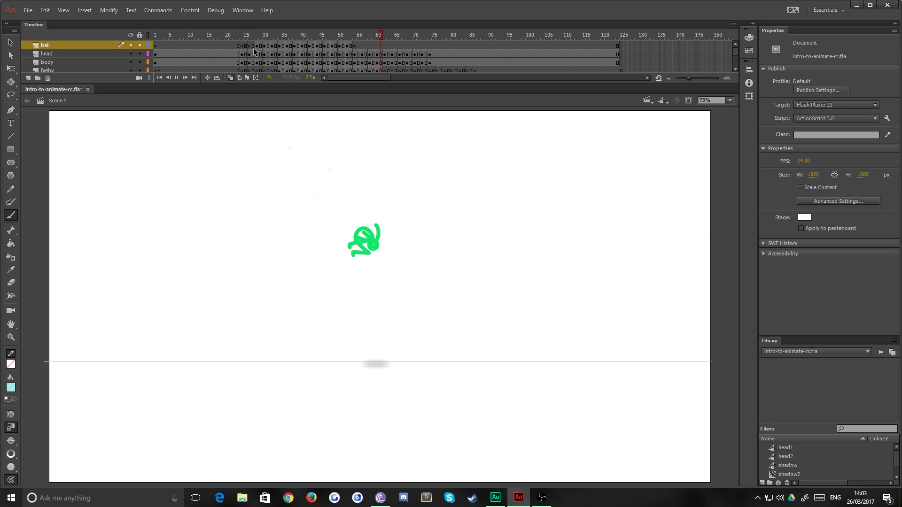
pyautogui.click(253, 47)
pyautogui.click(242, 62)
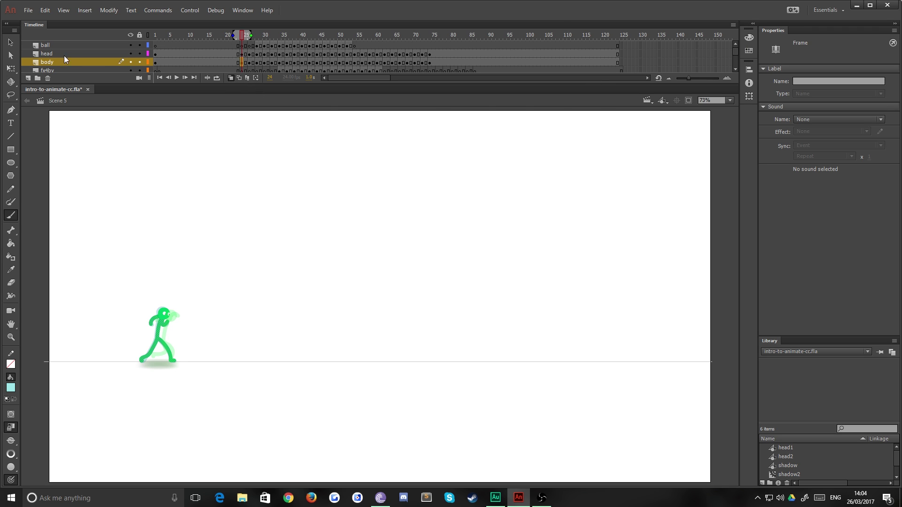
# Step: Switch to selection and step through the splash frames 15 to 43 on fx4bv and the body layers
pyautogui.click(11, 42)
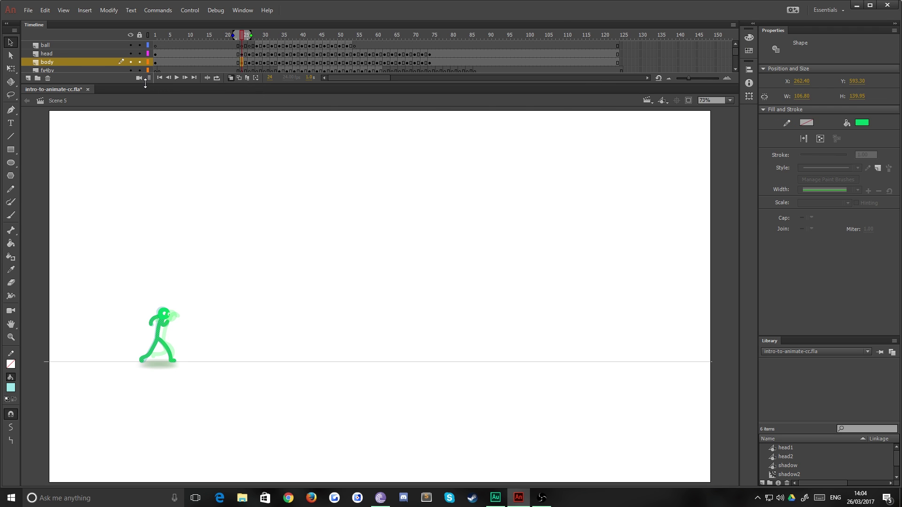
pyautogui.moveTo(145, 84); pyautogui.dragTo(145, 93)
pyautogui.click(208, 70)
pyautogui.click(243, 70)
pyautogui.click(261, 70)
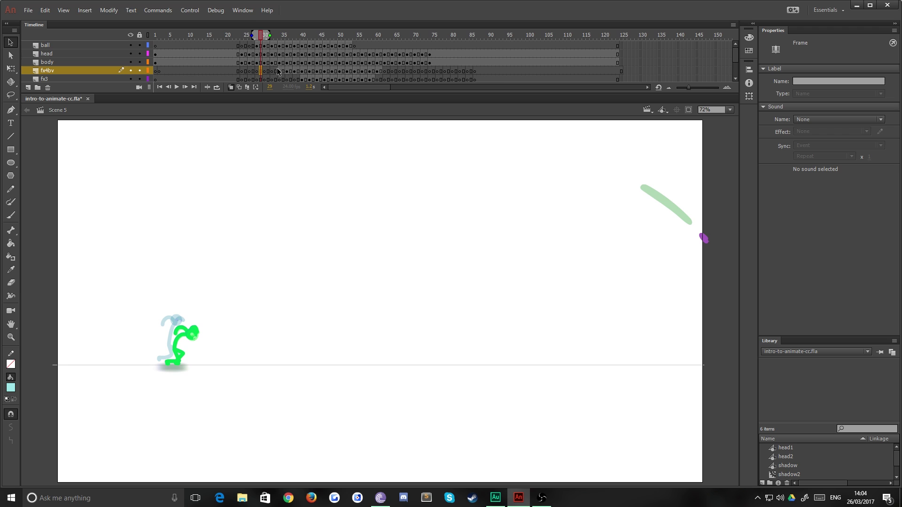
pyautogui.moveTo(279, 73); pyautogui.dragTo(376, 71)
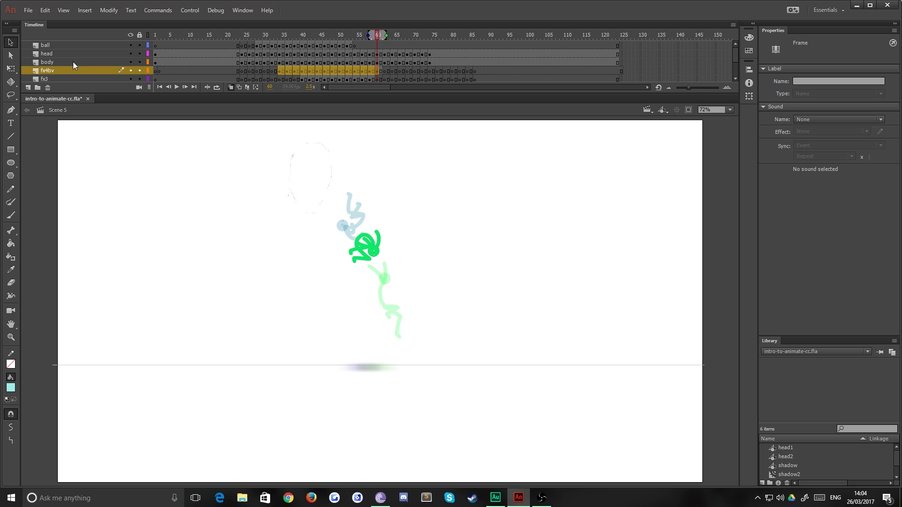
pyautogui.moveTo(276, 61); pyautogui.dragTo(314, 52)
pyautogui.click(209, 440)
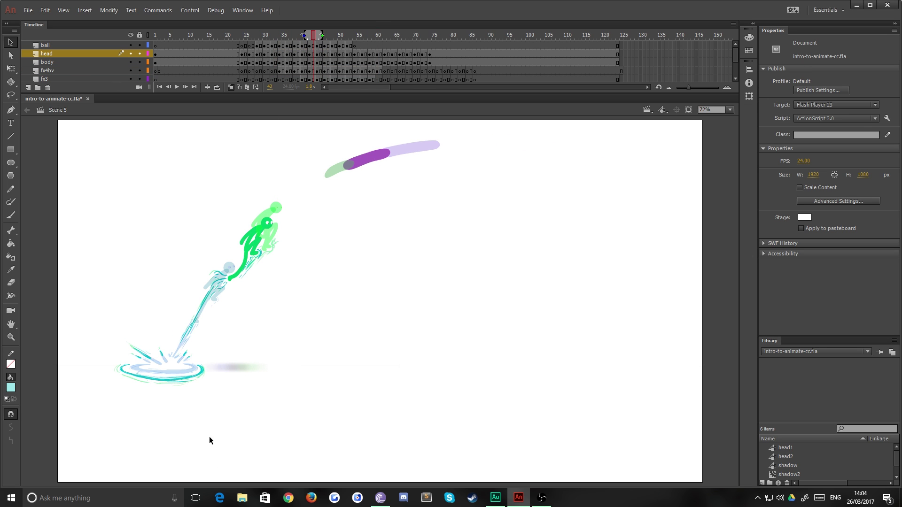
# Step: Zoom in on the teal splash strokes and enlarge the timeline to show more layers
pyautogui.click(198, 375)
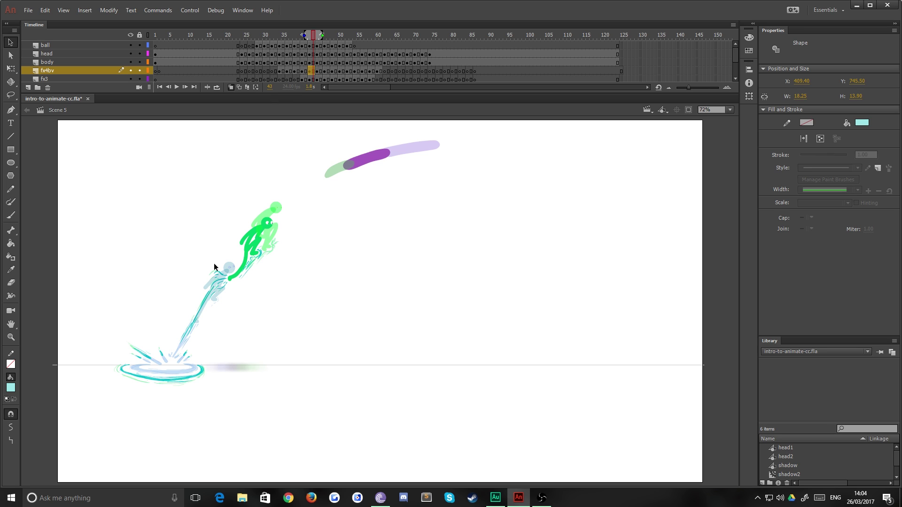
pyautogui.hotkey('ctrl', '=')
pyautogui.hotkey('ctrl', '=')
pyautogui.hotkey('ctrl', '=')
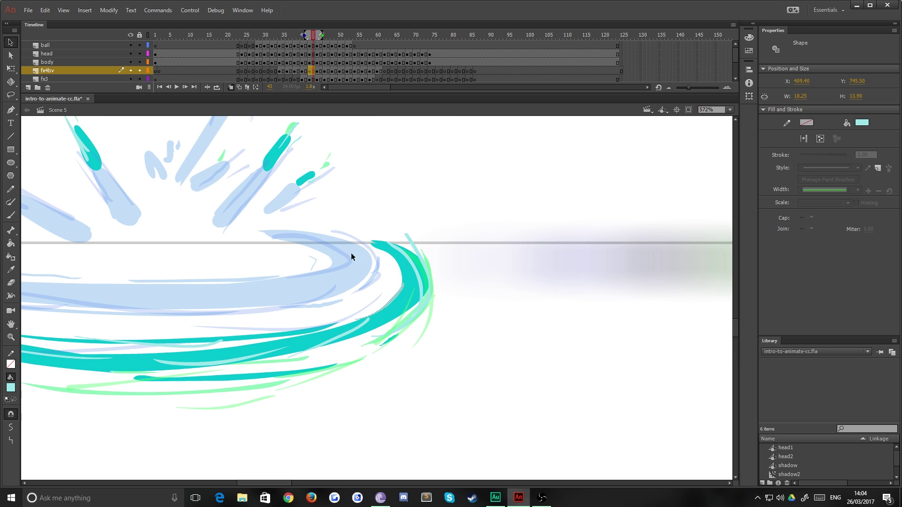
pyautogui.click(402, 272)
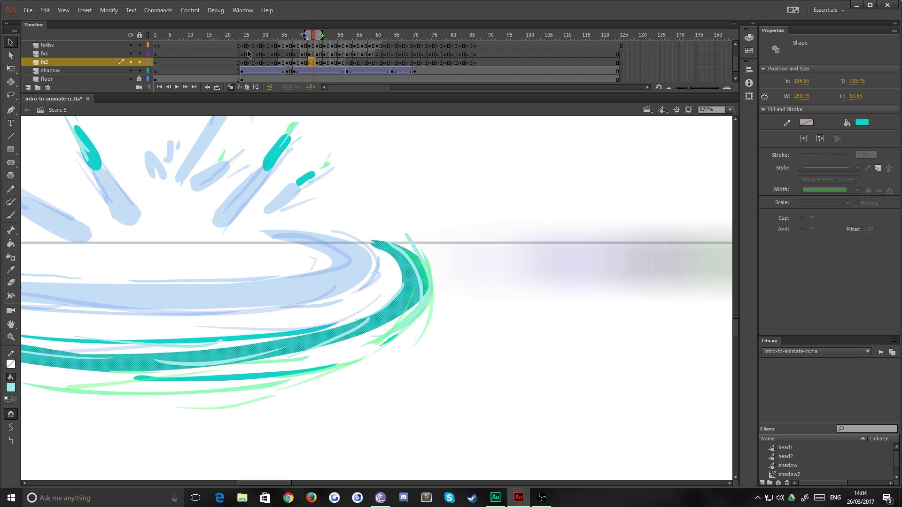
pyautogui.moveTo(260, 93); pyautogui.dragTo(260, 113)
pyautogui.click(307, 80)
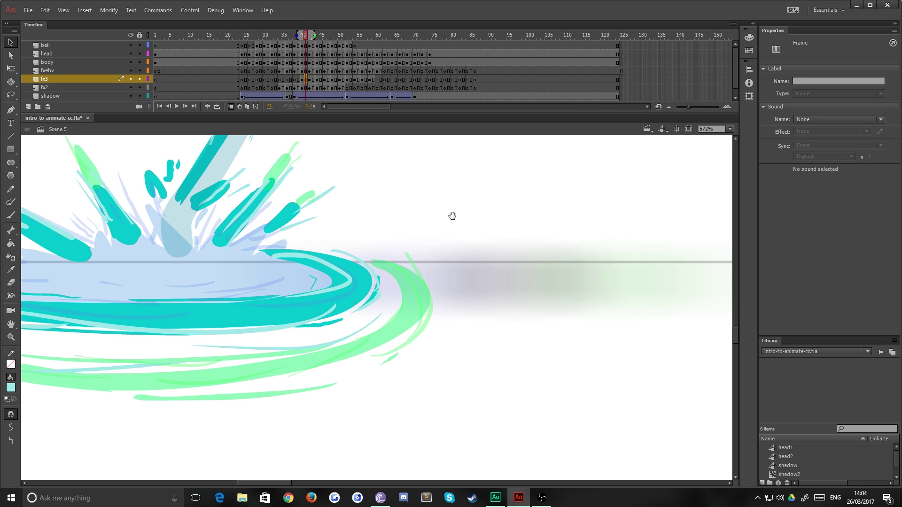
pyautogui.moveTo(454, 215); pyautogui.dragTo(324, 425)
pyautogui.moveTo(364, 151); pyautogui.dragTo(329, 280)
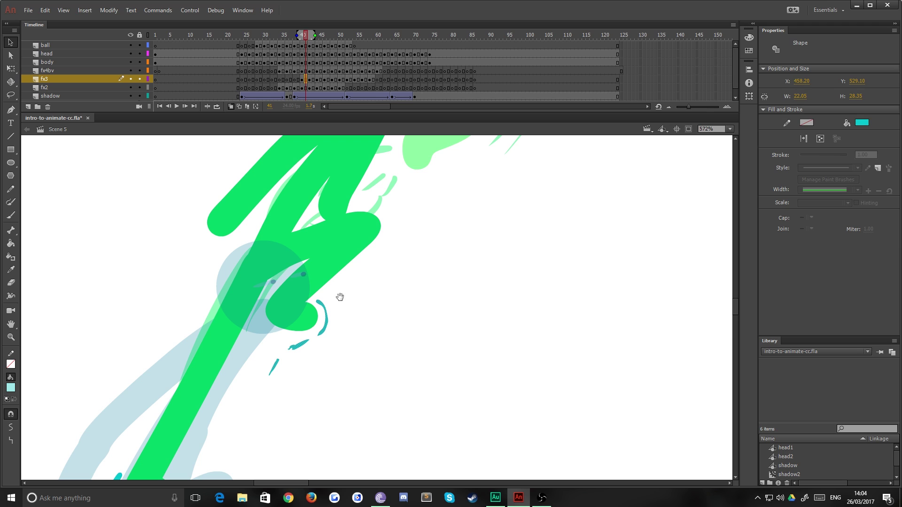
# Step: Zoom out, select frames 33–60 on fx4bv and fx3, and zoom on the feet at frame 34
pyautogui.hotkey('ctrl', '-')
pyautogui.hotkey('ctrl', '-')
pyautogui.hotkey('ctrl', '-')
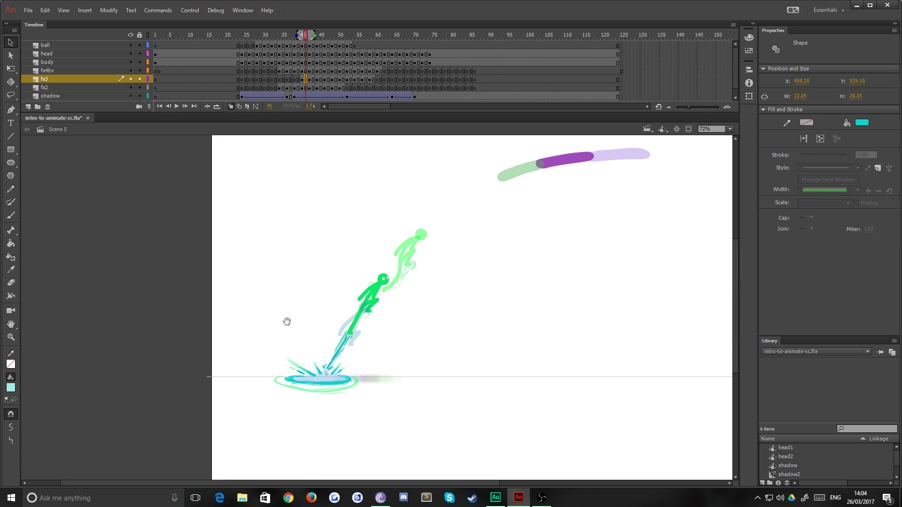
pyautogui.click(277, 71)
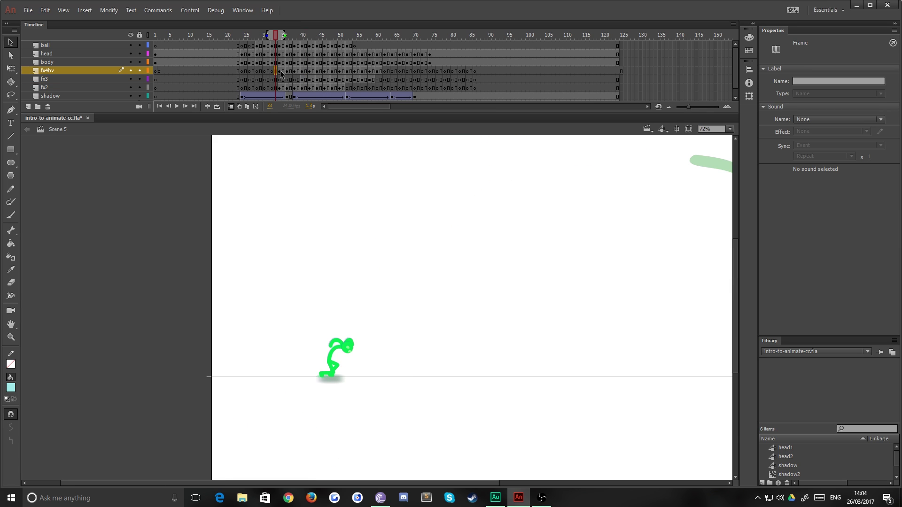
pyautogui.moveTo(281, 73); pyautogui.dragTo(382, 88)
pyautogui.click(280, 88)
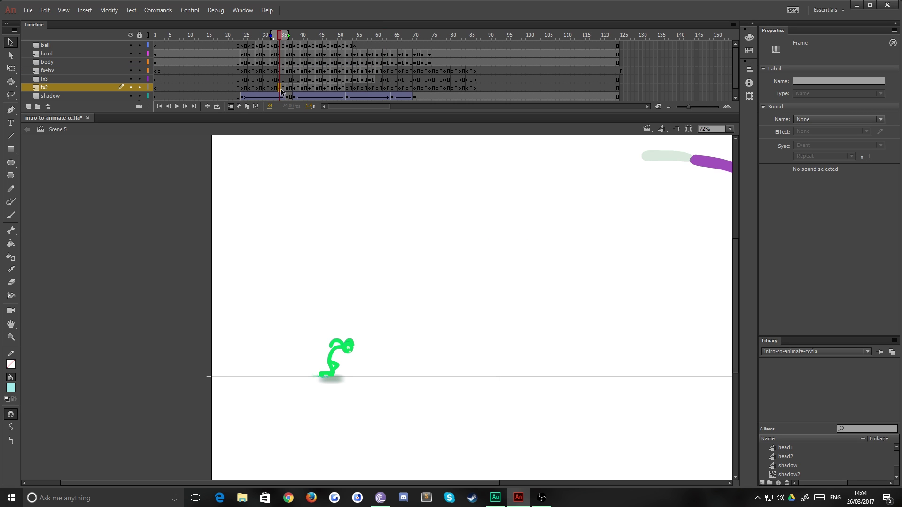
pyautogui.hotkey('ctrl', '=')
pyautogui.hotkey('ctrl', '=')
pyautogui.hotkey('ctrl', '=')
pyautogui.hotkey('ctrl', '=')
pyautogui.hotkey('ctrl', '=')
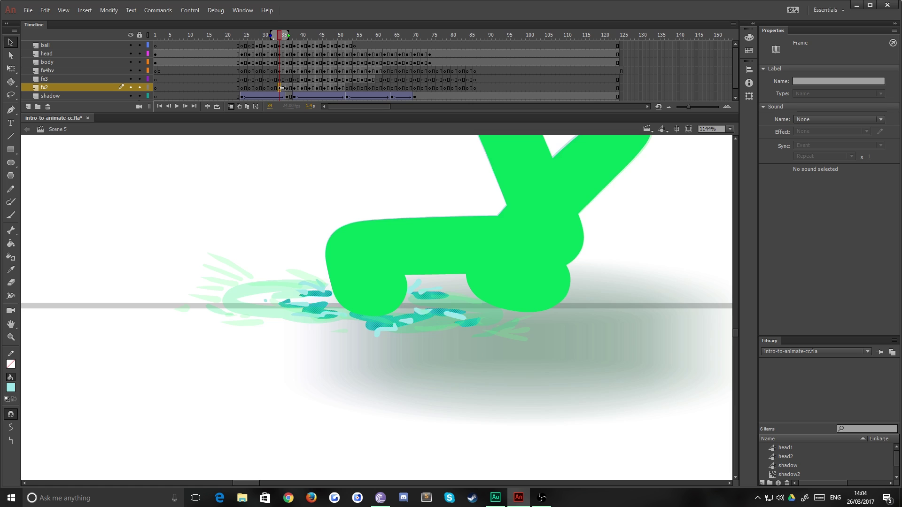
# Step: Copy frames 34–61 of the fx4bv, fx3 and fx2 layers
pyautogui.moveTo(279, 72); pyautogui.dragTo(382, 87)
pyautogui.rightClick(328, 77)
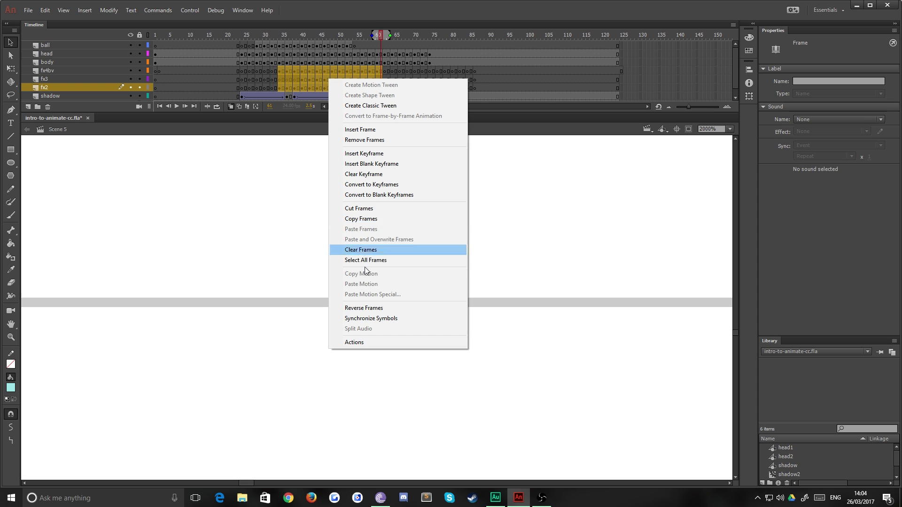
pyautogui.click(360, 219)
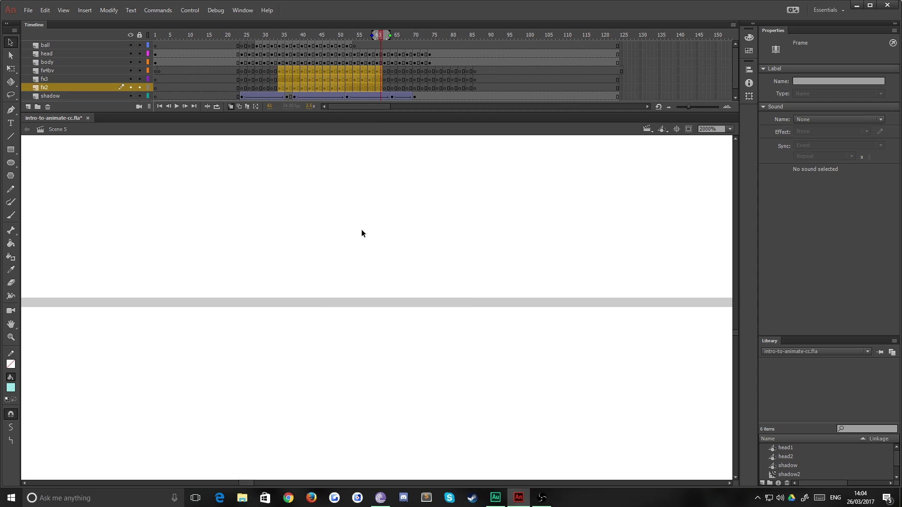
# Step: Fit the stage to the view and start a new symbol from the Insert menu
pyautogui.hotkey('ctrl', '2')
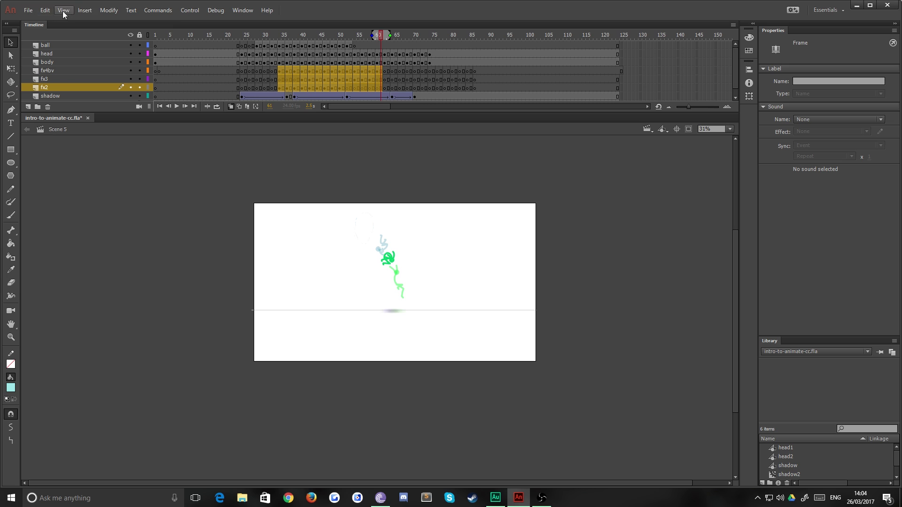
pyautogui.click(81, 11)
pyautogui.click(90, 22)
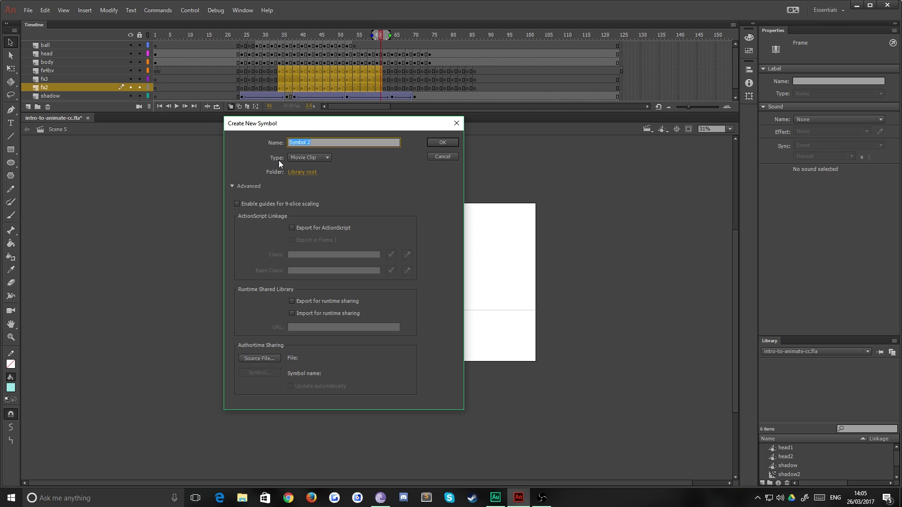
# Step: Set the new symbol's type to Graphic and begin replacing its name with 'magic'
pyautogui.moveTo(286, 126); pyautogui.dragTo(312, 128)
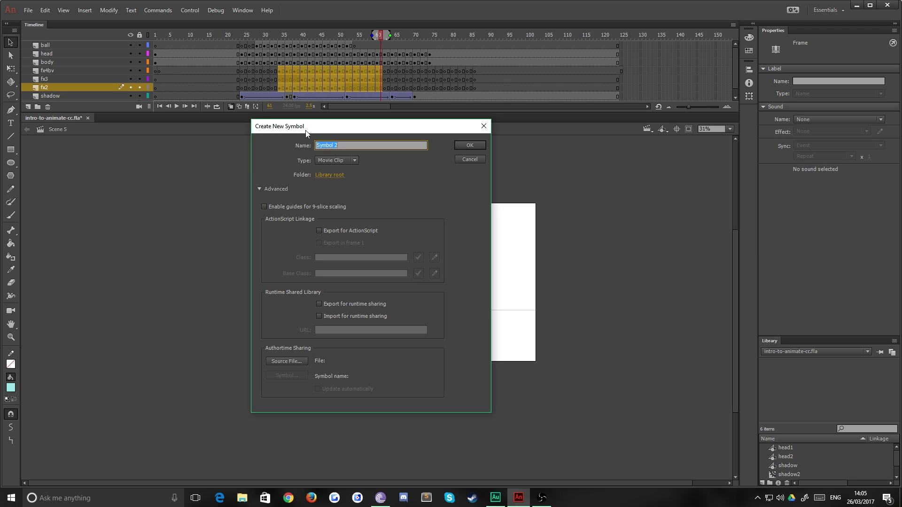
pyautogui.click(337, 161)
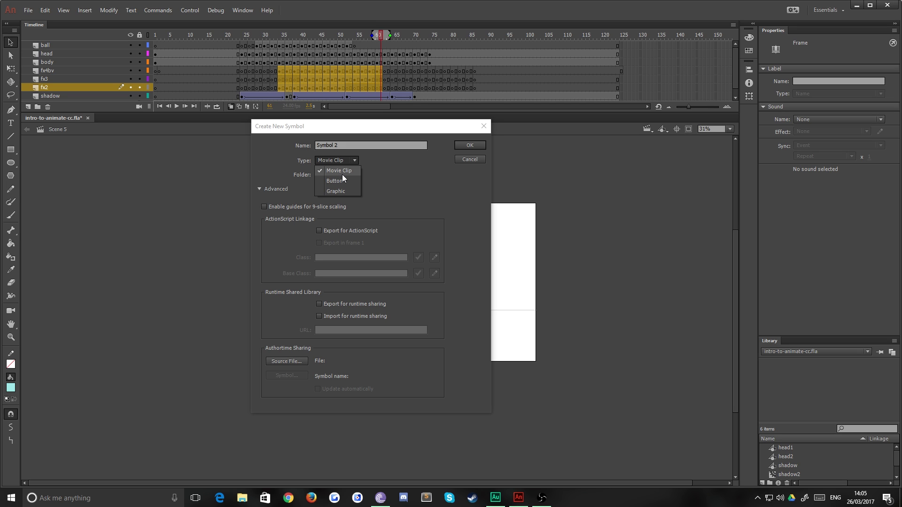
pyautogui.click(335, 190)
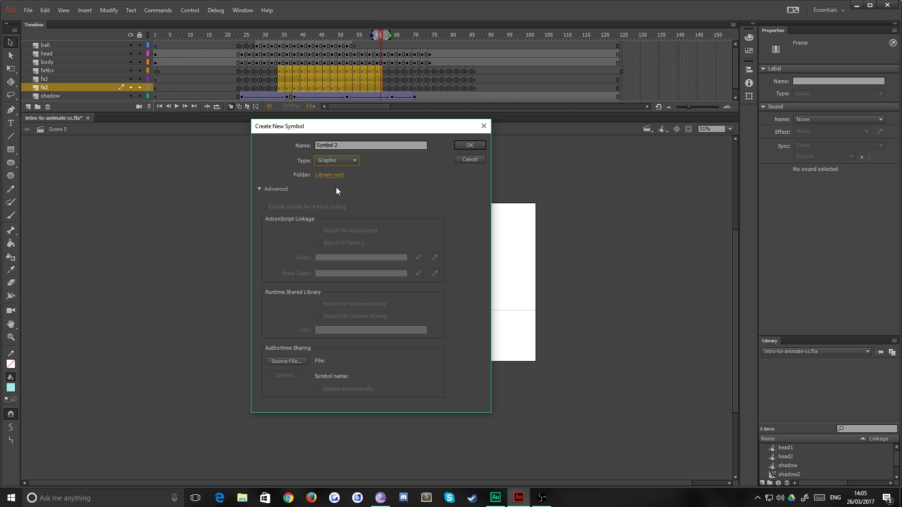
pyautogui.moveTo(352, 144); pyautogui.dragTo(263, 146)
pyautogui.write('magic')
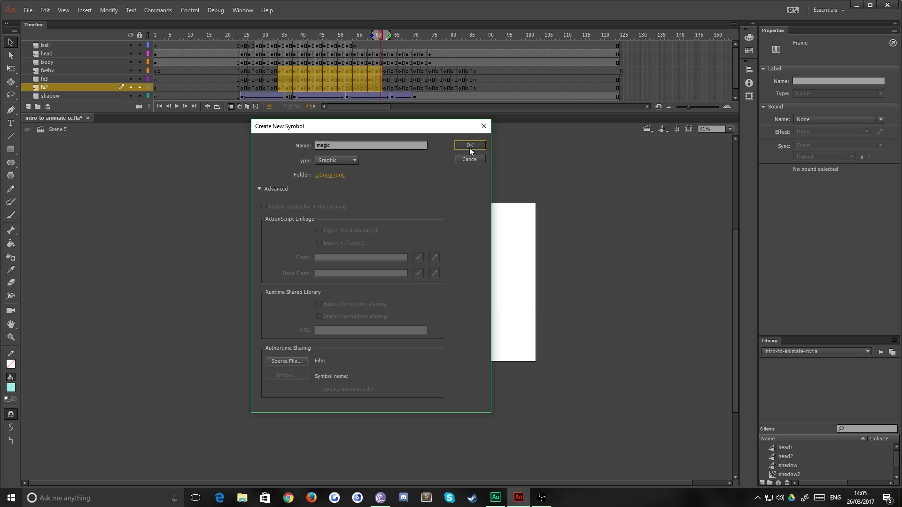
# Step: Create the 'magic' symbol and paste the copied effect frames into its first frame
pyautogui.click(469, 147)
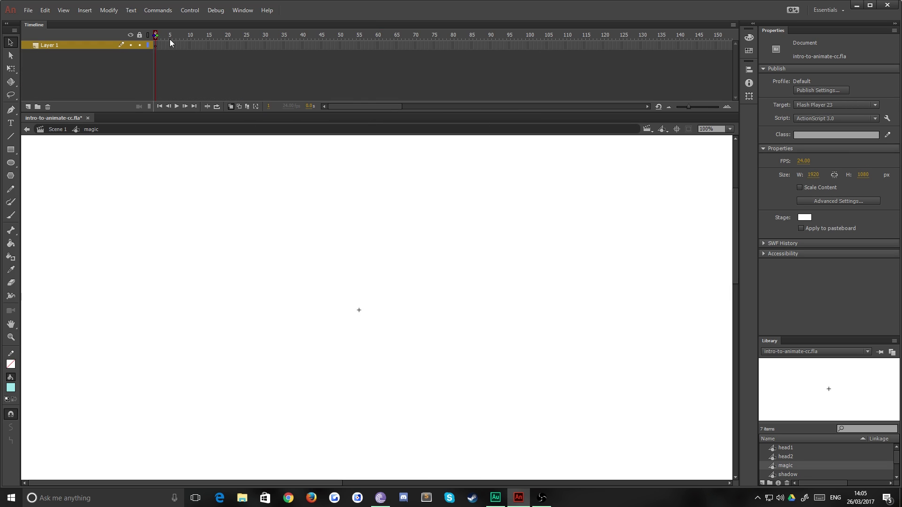
pyautogui.rightClick(155, 44)
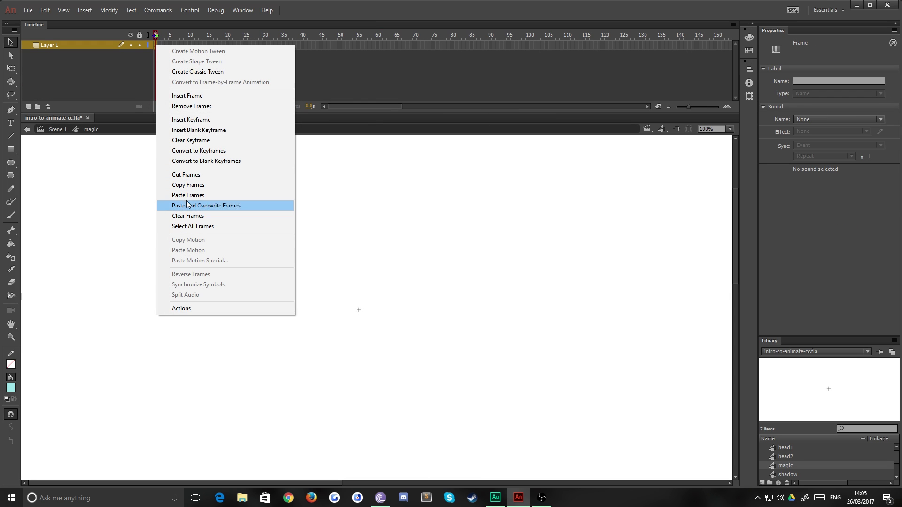
pyautogui.click(180, 195)
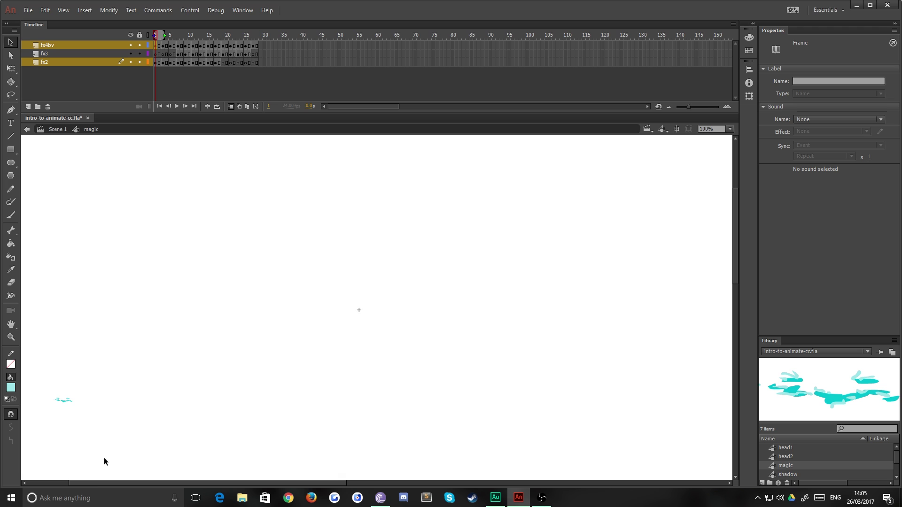
pyautogui.moveTo(35, 387); pyautogui.dragTo(115, 430)
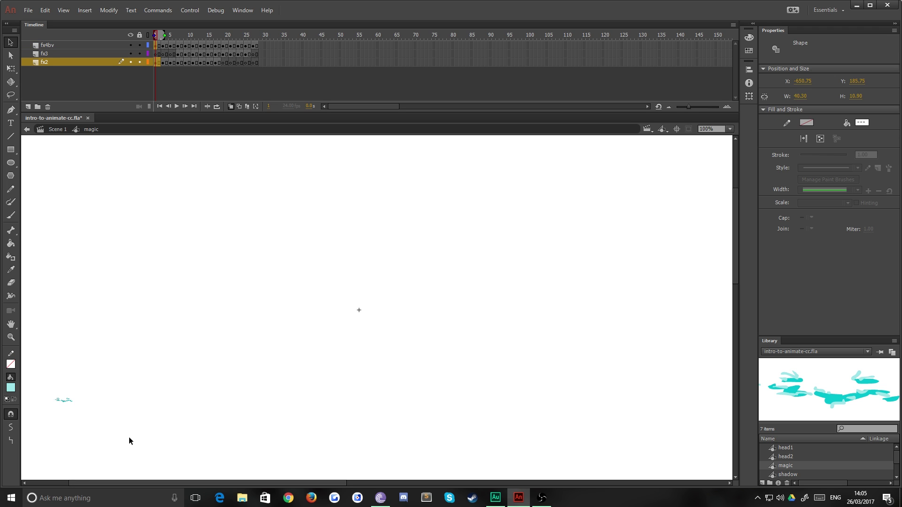
# Step: Return to Scene 5, zoom on the effect and enlarge the timeline to reveal the floor layer
pyautogui.click(54, 129)
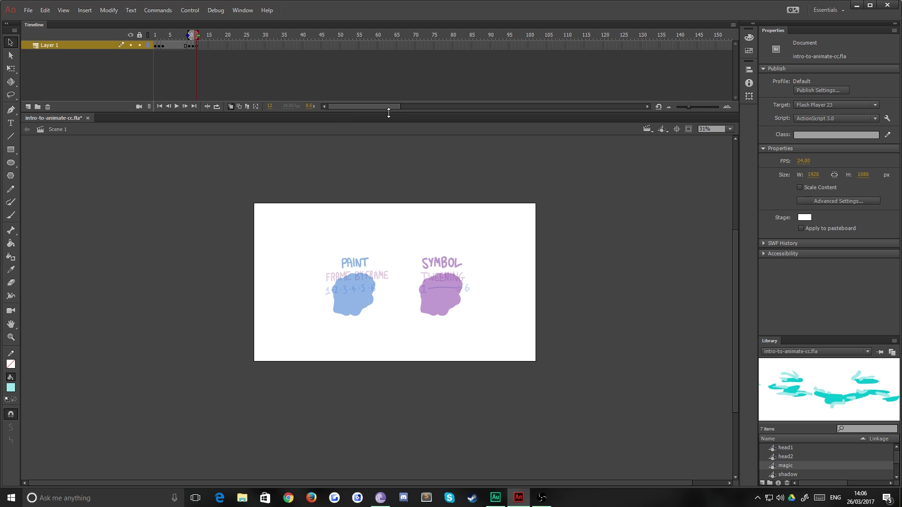
pyautogui.click(646, 131)
pyautogui.click(659, 157)
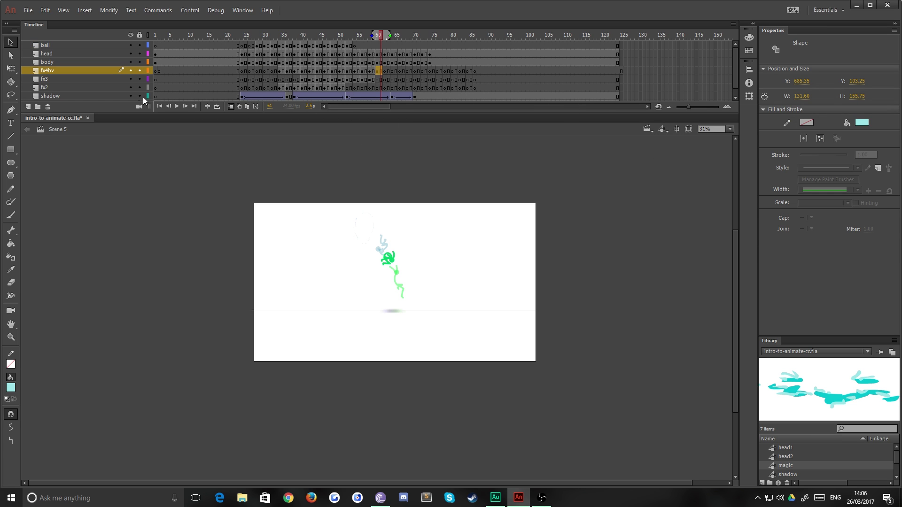
pyautogui.moveTo(267, 211); pyautogui.dragTo(267, 234)
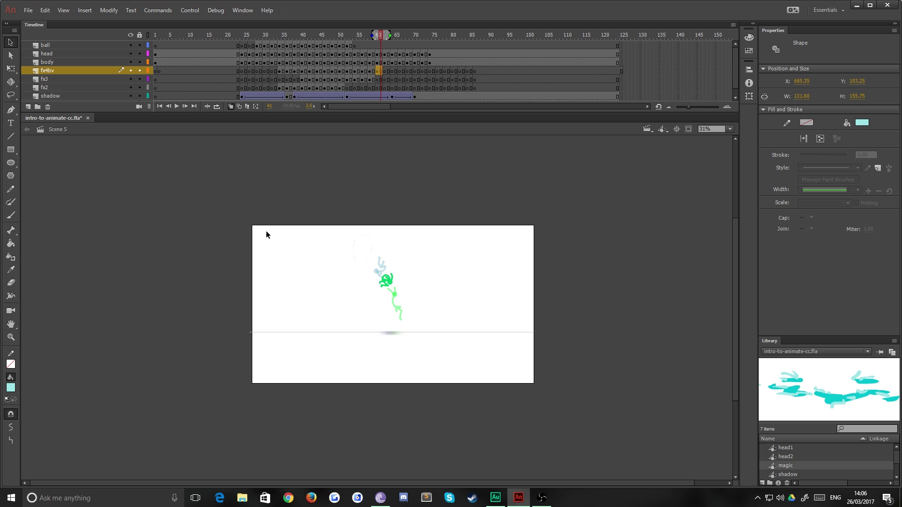
pyautogui.hotkey('ctrl', '=')
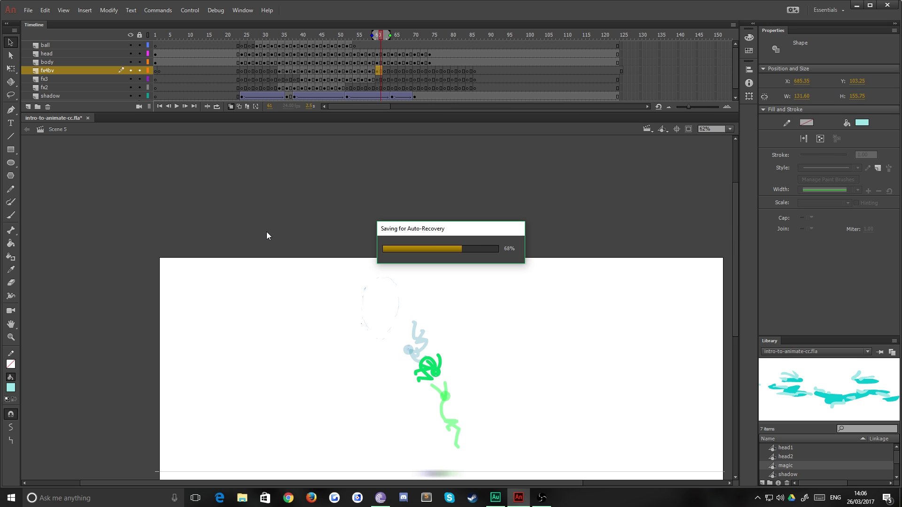
pyautogui.moveTo(324, 329); pyautogui.dragTo(264, 215)
pyautogui.moveTo(291, 111); pyautogui.dragTo(292, 125)
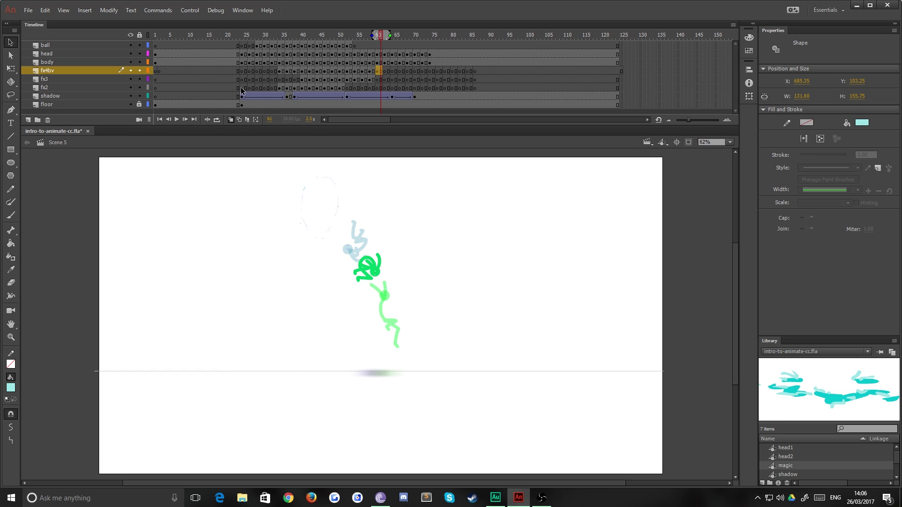
# Step: Add Layer 1 below fx2 with a blank keyframe at frame 34
pyautogui.click(241, 88)
pyautogui.click(28, 120)
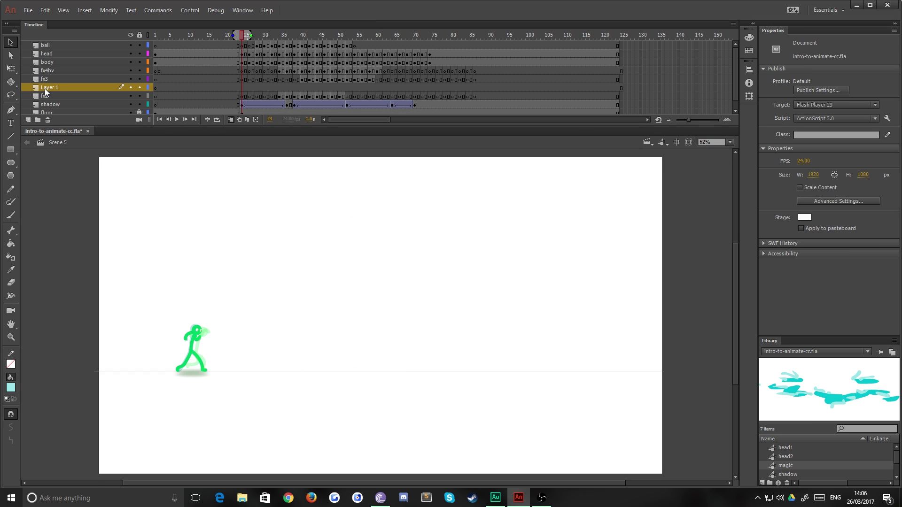
pyautogui.moveTo(44, 88); pyautogui.dragTo(45, 98)
pyautogui.click(223, 72)
pyautogui.click(240, 97)
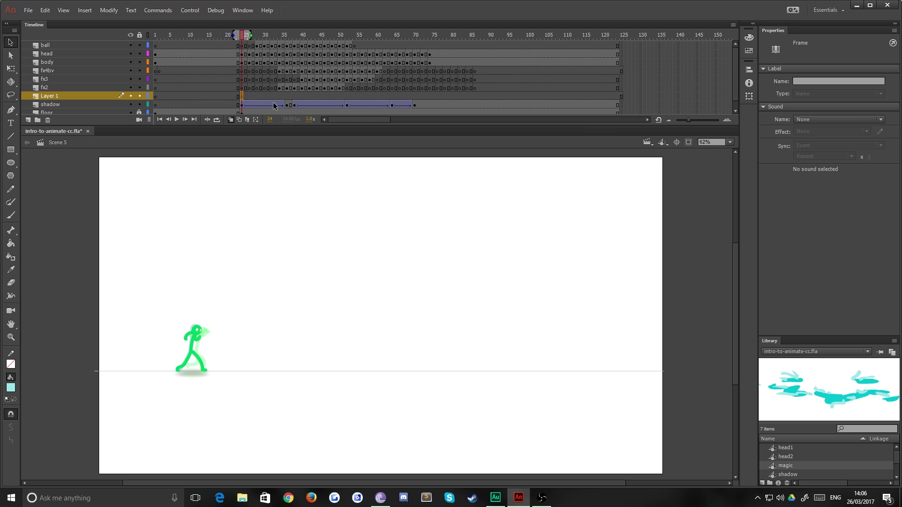
pyautogui.press('Return')
pyautogui.press('F7')
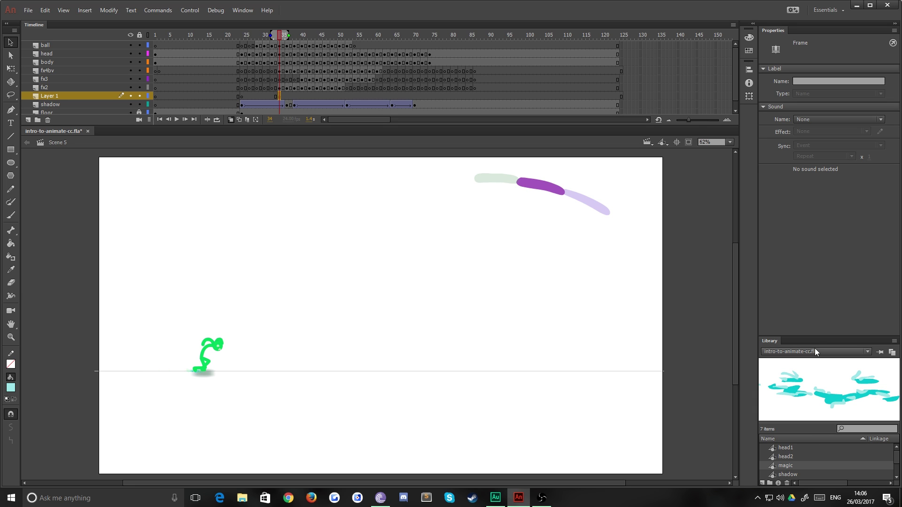
# Step: Drag the 'magic' symbol from the enlarged Library onto the stage
pyautogui.moveTo(813, 346); pyautogui.dragTo(800, 229)
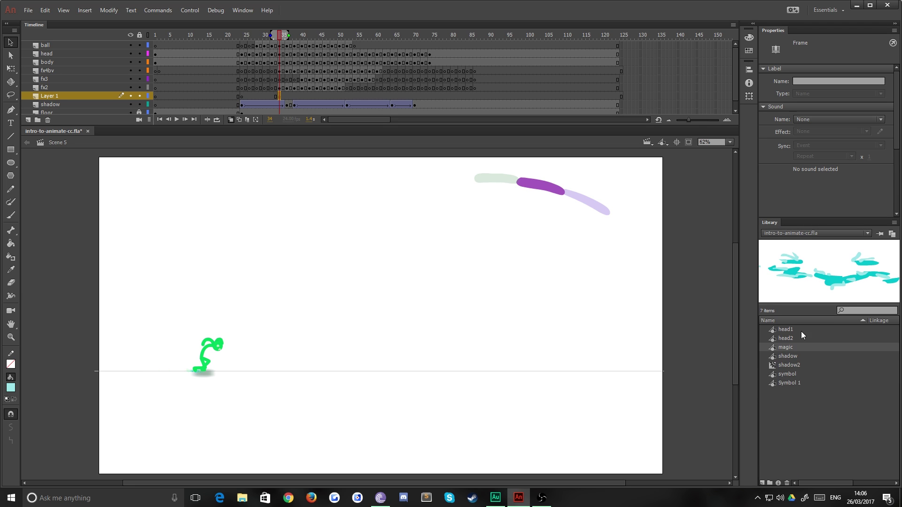
pyautogui.click(243, 10)
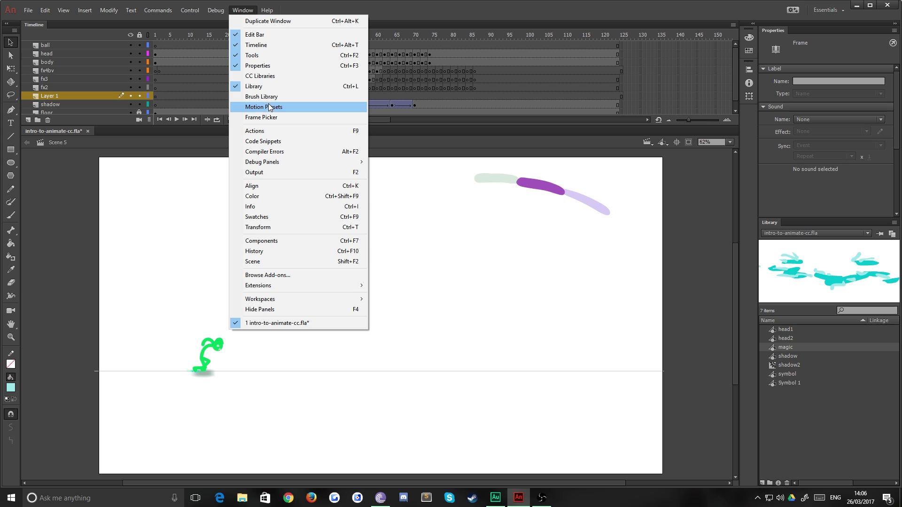
pyautogui.click(804, 448)
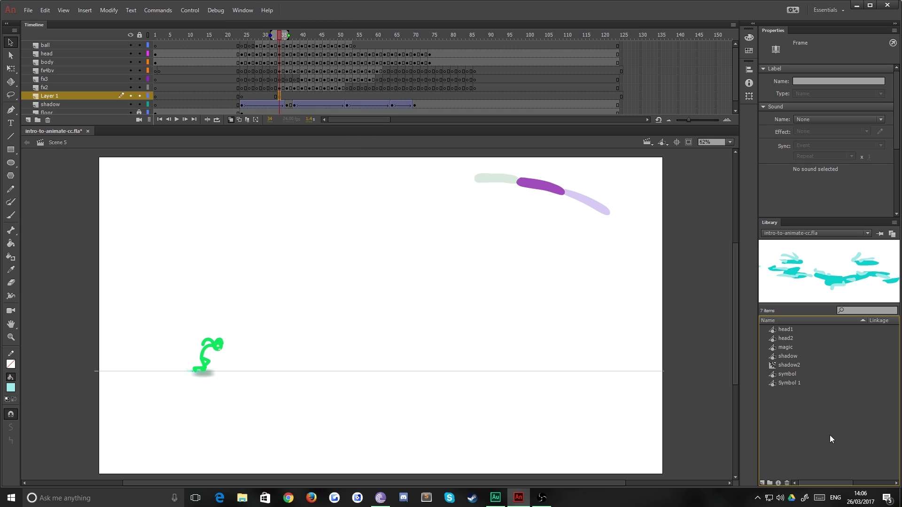
pyautogui.click(789, 348)
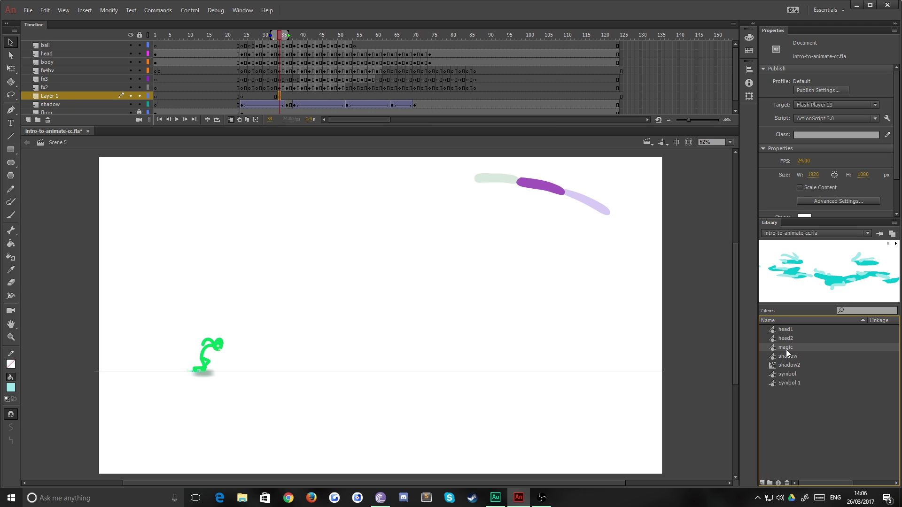
pyautogui.moveTo(741, 383); pyautogui.dragTo(465, 308)
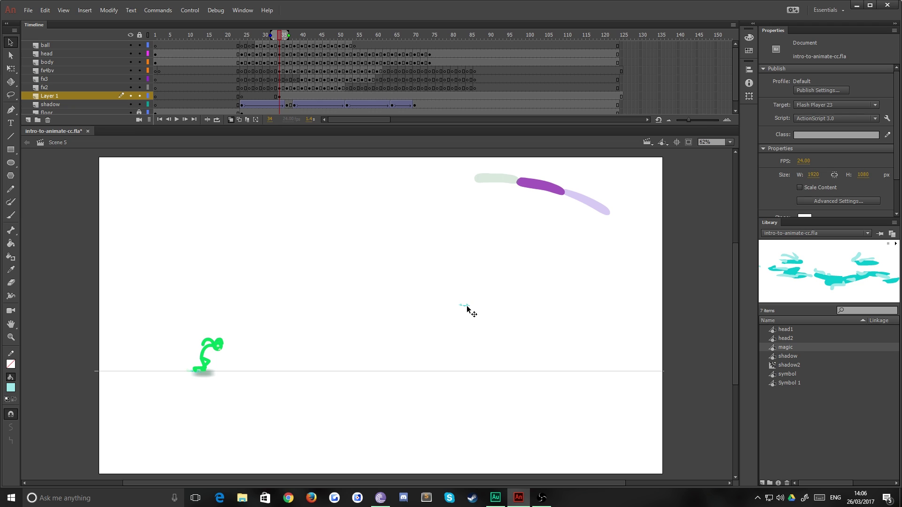
# Step: Move the magic instance toward the character and preview the animation, stopping at frame 34
pyautogui.click(466, 306)
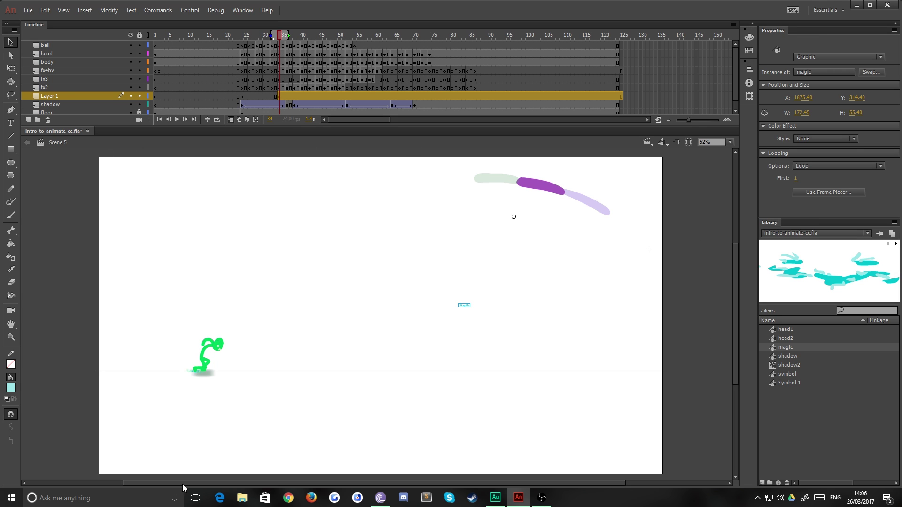
pyautogui.moveTo(466, 308); pyautogui.dragTo(390, 328)
pyautogui.press('q')
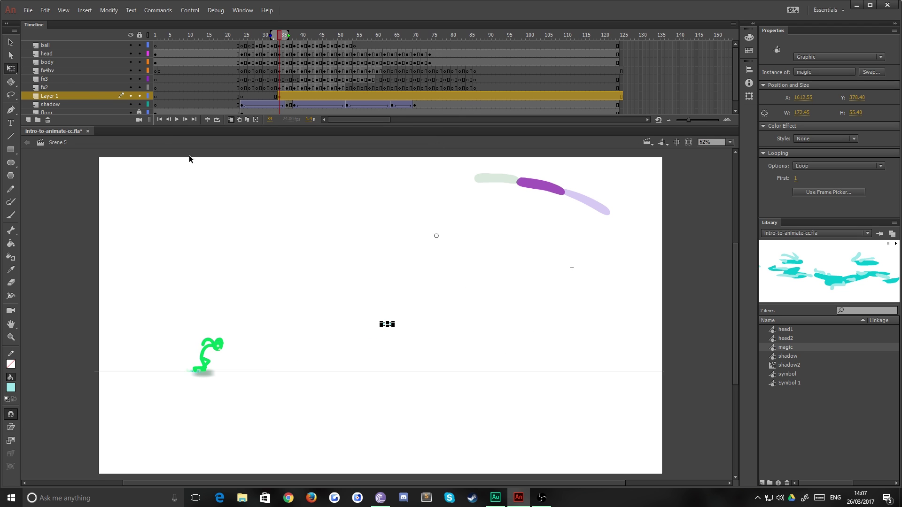
pyautogui.click(128, 307)
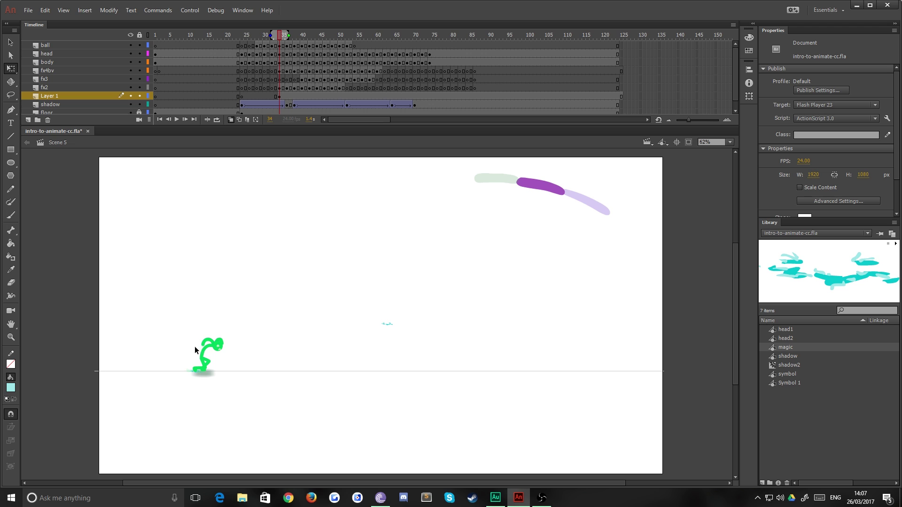
pyautogui.click(387, 324)
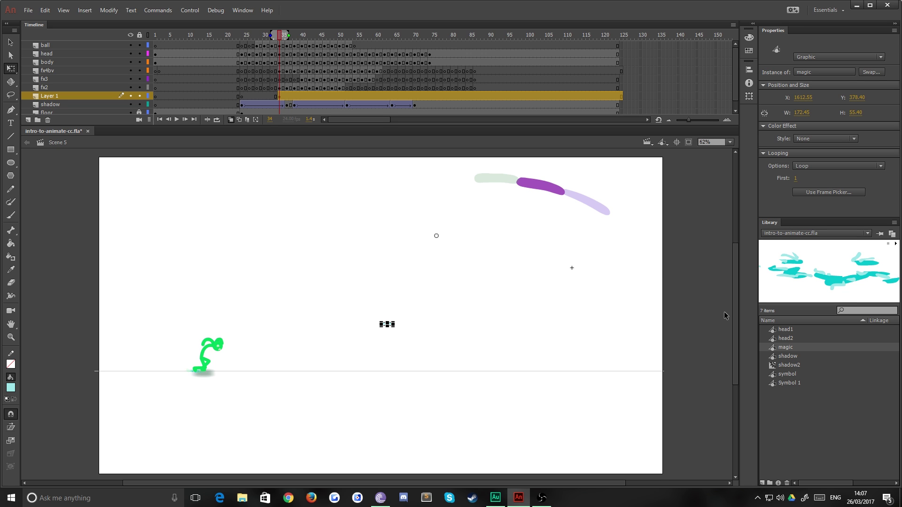
pyautogui.click(697, 307)
pyautogui.press('Return')
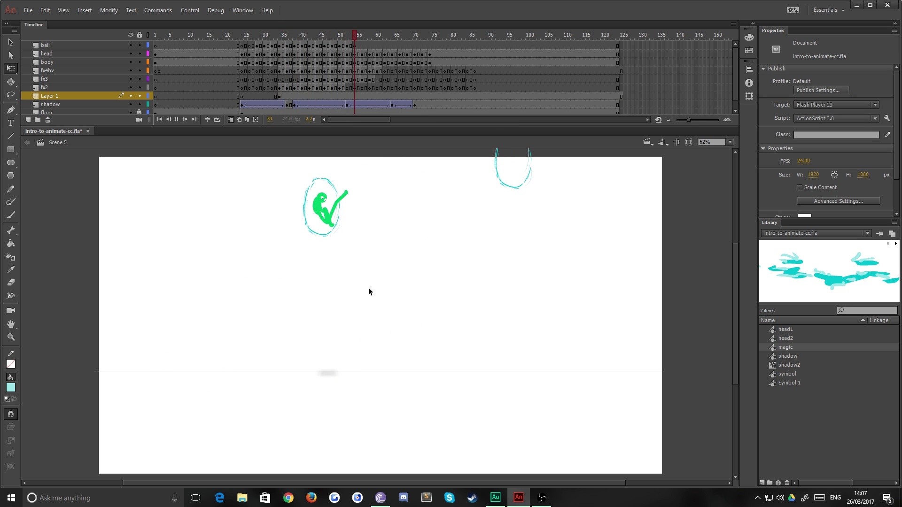
pyautogui.click(198, 72)
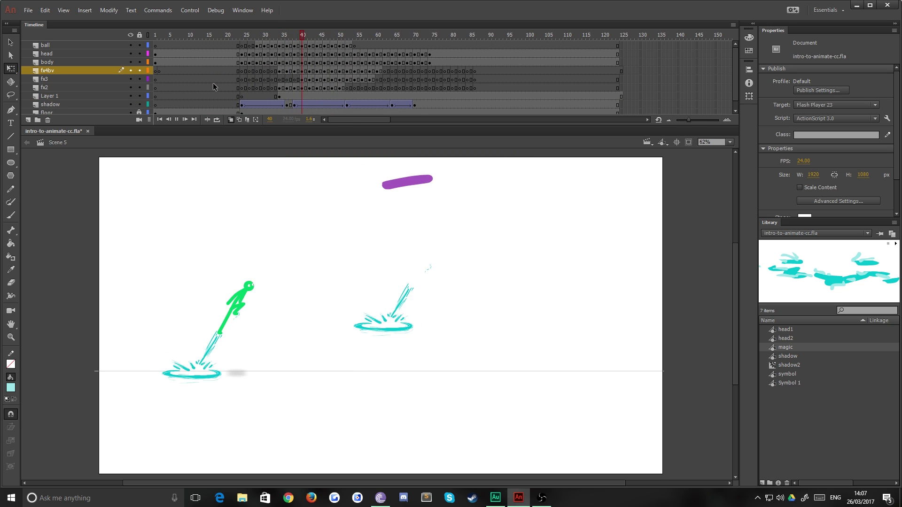
pyautogui.click(213, 83)
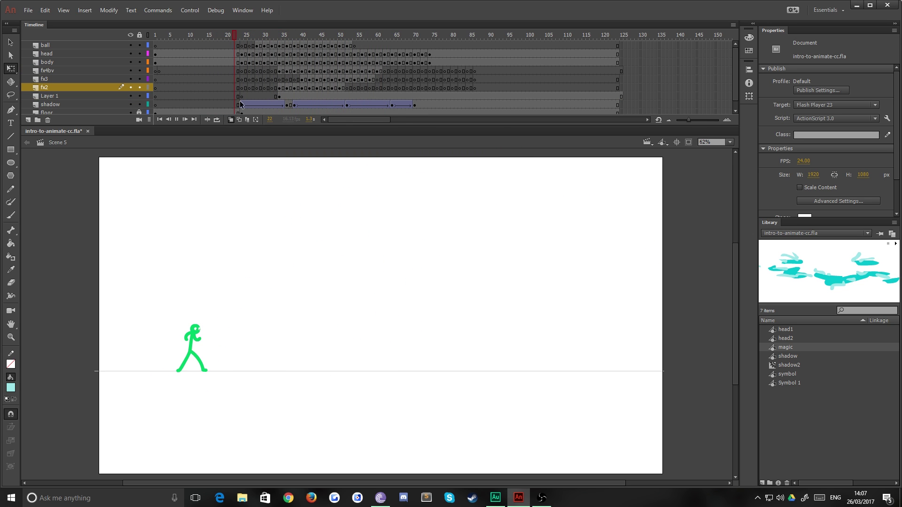
pyautogui.click(279, 96)
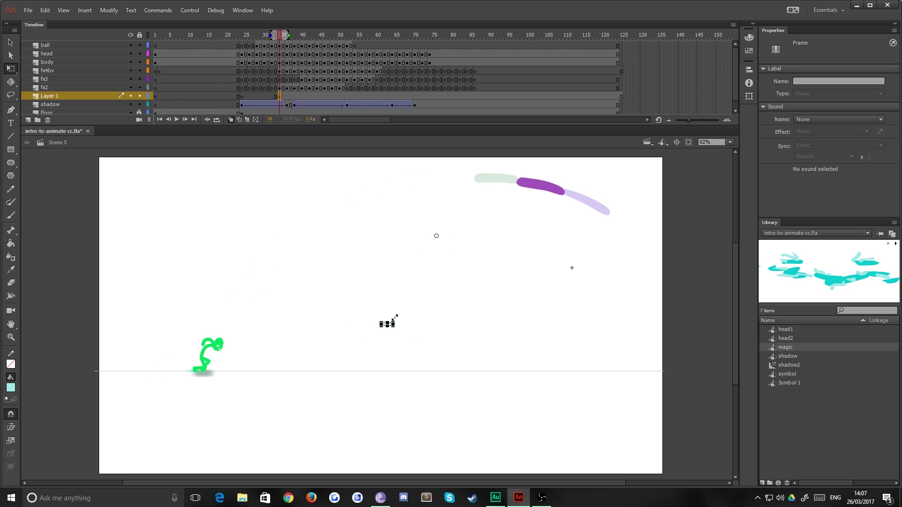
# Step: Undo a misplaced move and drag the magic instance to the ground beside the figure
pyautogui.moveTo(393, 318); pyautogui.dragTo(499, 248)
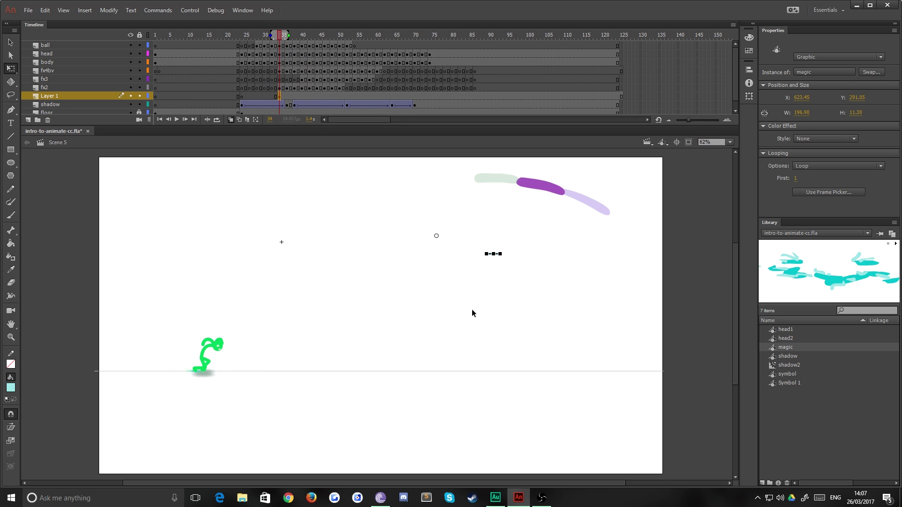
pyautogui.hotkey('ctrl', 'z')
pyautogui.click(11, 42)
pyautogui.click(354, 314)
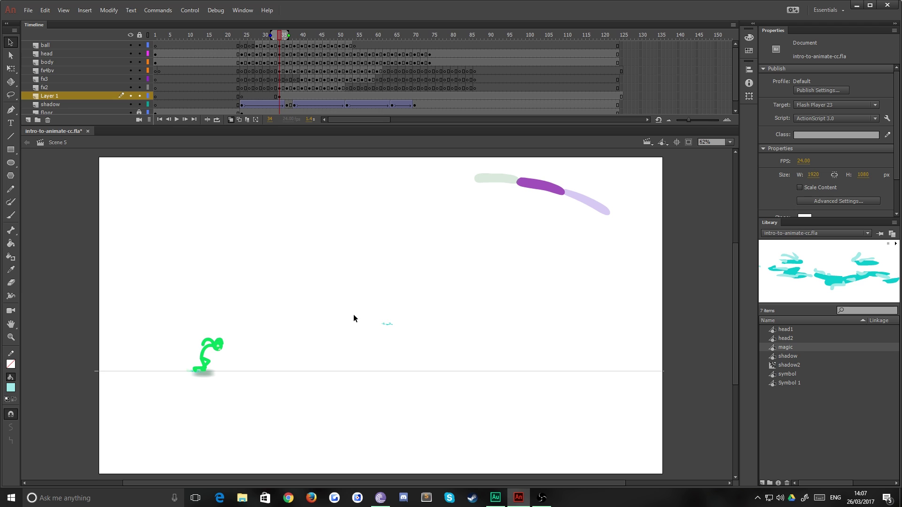
pyautogui.moveTo(393, 312); pyautogui.dragTo(184, 385)
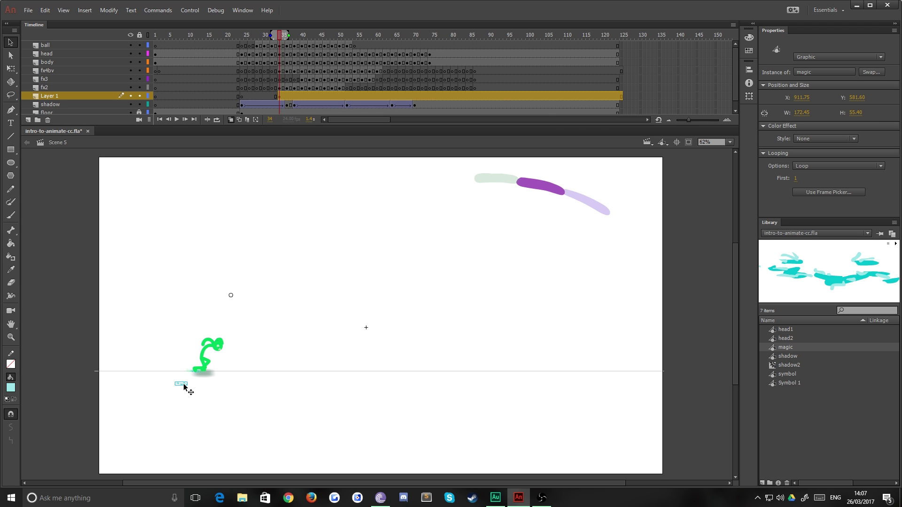
# Step: Zoom in and nudge the magic instance under the feet to about X 960, Y 540
pyautogui.hotkey('ctrl', '=')
pyautogui.hotkey('ctrl', '=')
pyautogui.hotkey('ctrl', '=')
pyautogui.hotkey('ctrl', '=')
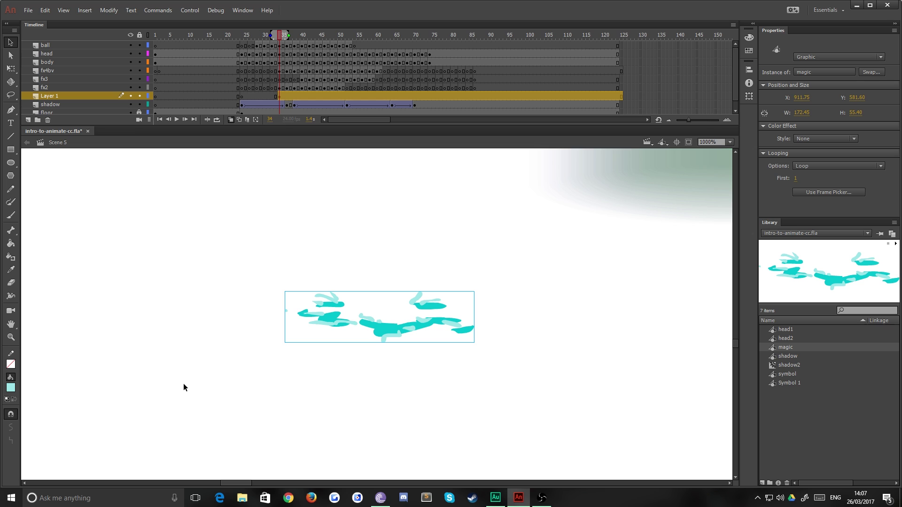
pyautogui.moveTo(393, 195); pyautogui.dragTo(236, 316)
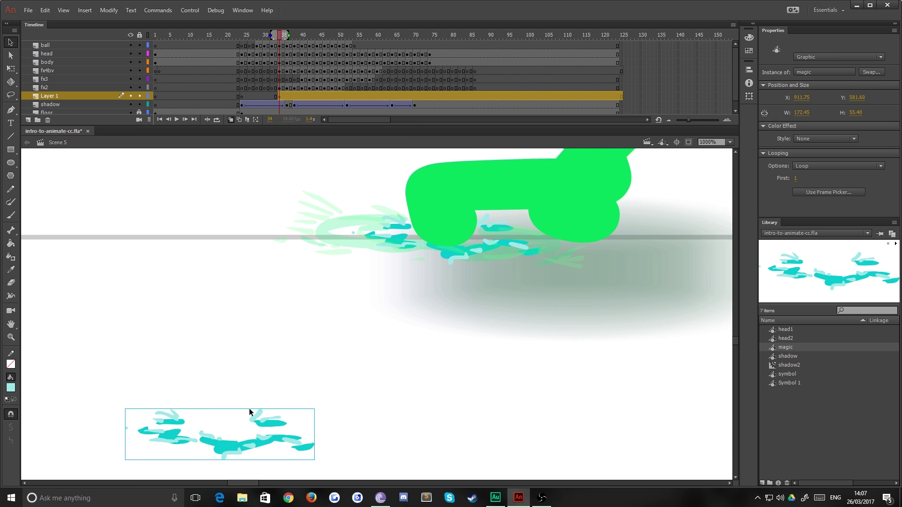
pyautogui.moveTo(235, 449); pyautogui.dragTo(457, 255)
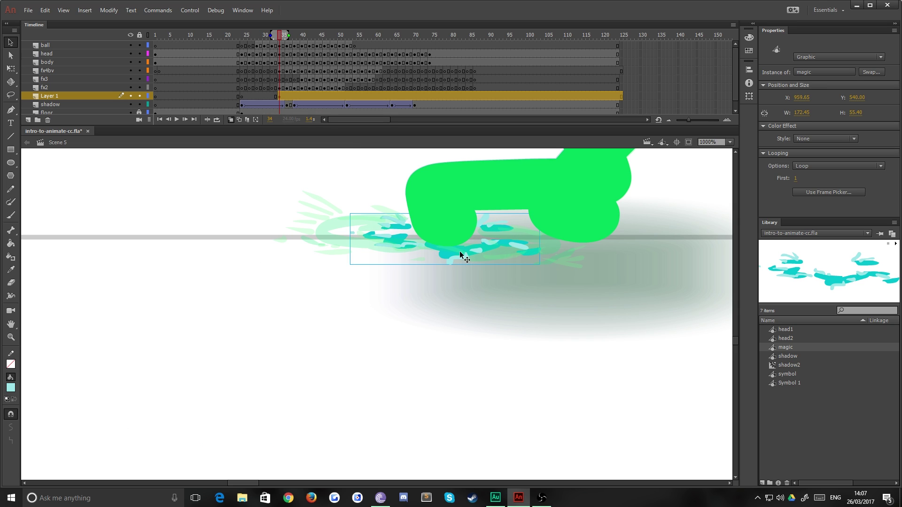
pyautogui.hotkey('shift', 'Left')
pyautogui.hotkey('shift', 'Right')
pyautogui.press('Right')
pyautogui.press('Right')
pyautogui.press('Right')
pyautogui.moveTo(458, 251); pyautogui.dragTo(458, 252)
# Step: Select the fx2 through fx4bv layers and return to frame 34 on Layer 1
pyautogui.click(92, 87)
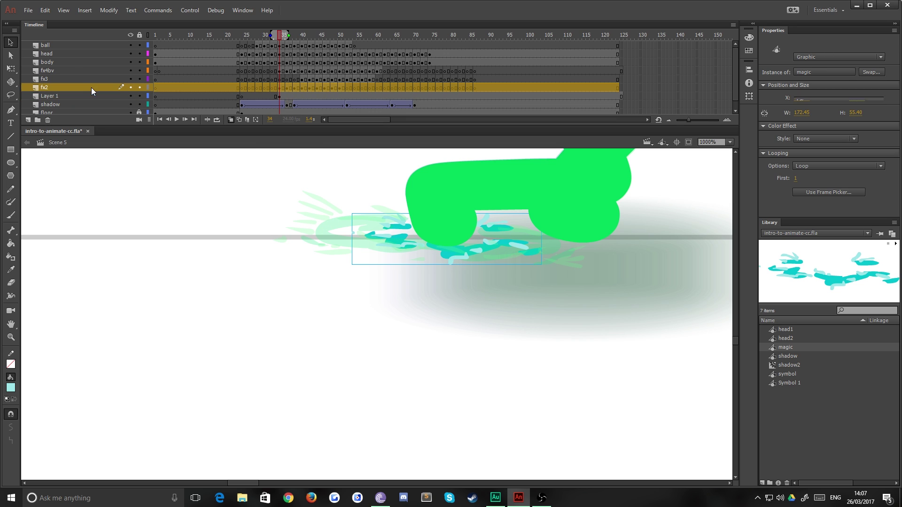
pyautogui.keyDown('shift'); pyautogui.click(69, 66); pyautogui.keyUp('shift')
pyautogui.click(223, 62)
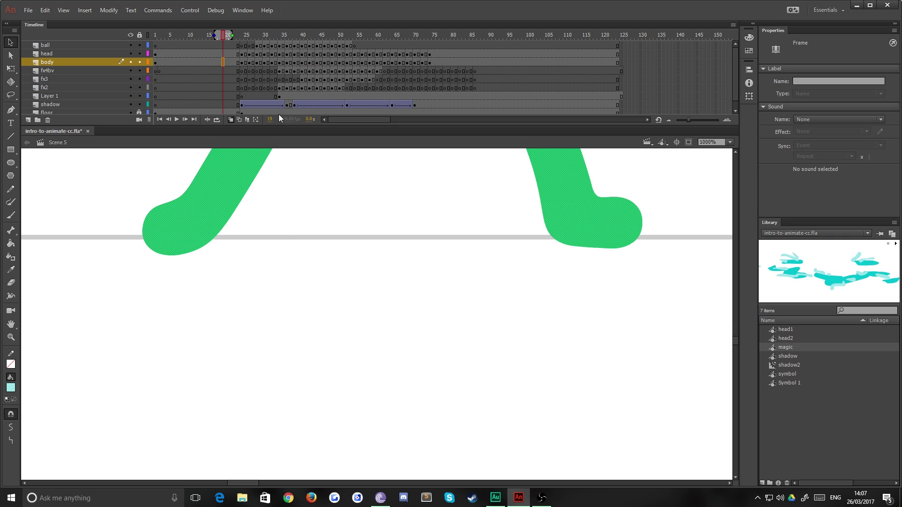
pyautogui.click(279, 96)
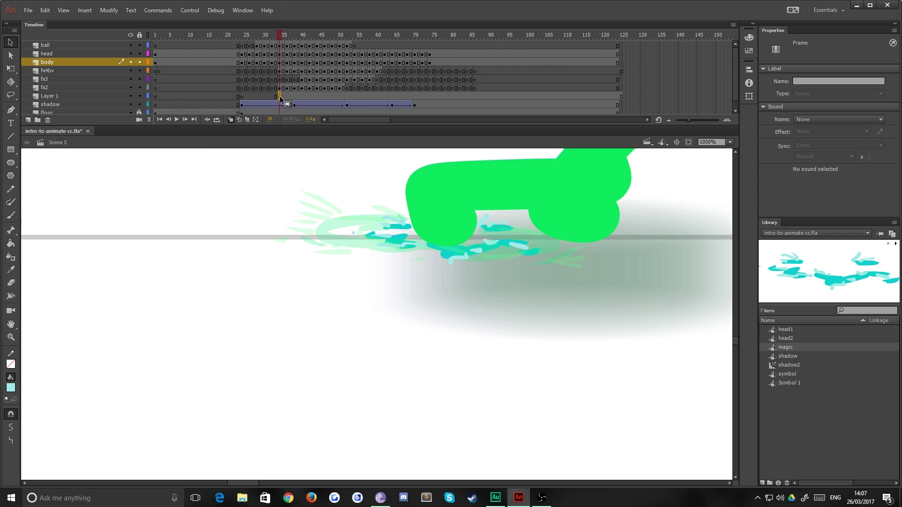
# Step: Zoom out to the whole stage and preview the animation from frame 34
pyautogui.hotkey('ctrl', '2')
pyautogui.hotkey('ctrl', '-')
pyautogui.hotkey('ctrl', '-')
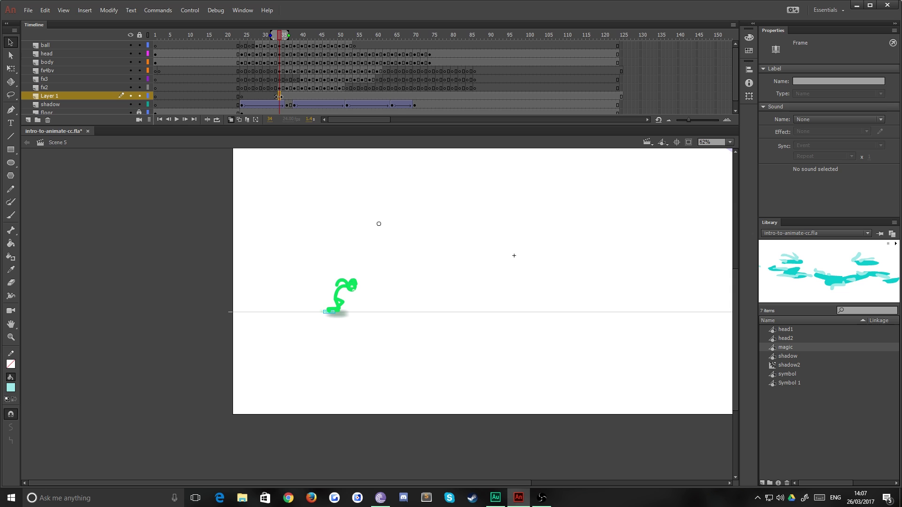
pyautogui.press('Return')
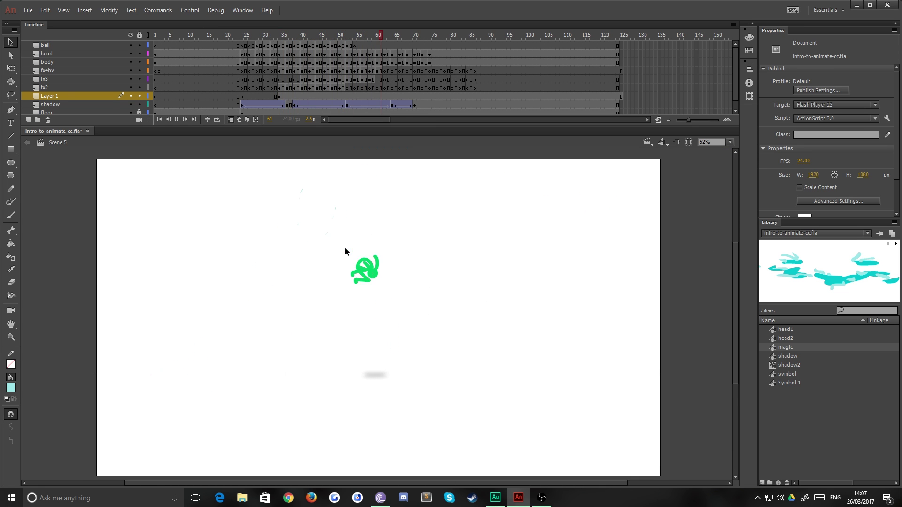
pyautogui.click(279, 97)
pyautogui.press('Return')
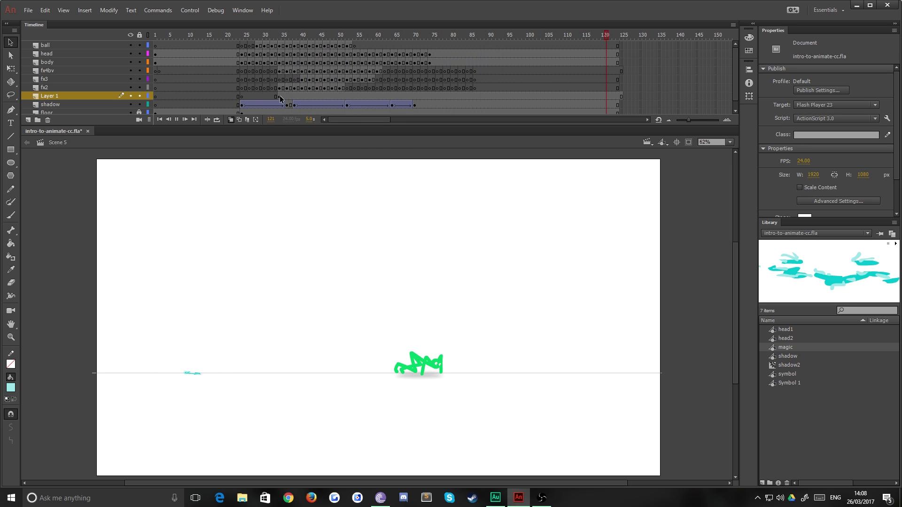
pyautogui.press('Return')
# Step: Insert a blank keyframe at frame 62 on Layer 1 and replay from frame 34
pyautogui.moveTo(282, 98); pyautogui.dragTo(383, 99)
pyautogui.click(385, 97)
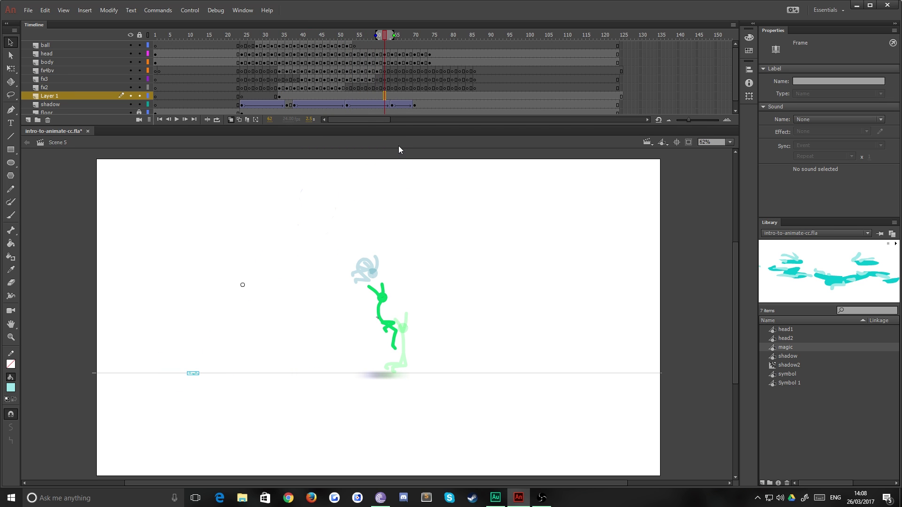
pyautogui.press('F7')
pyautogui.click(282, 88)
pyautogui.press('Return')
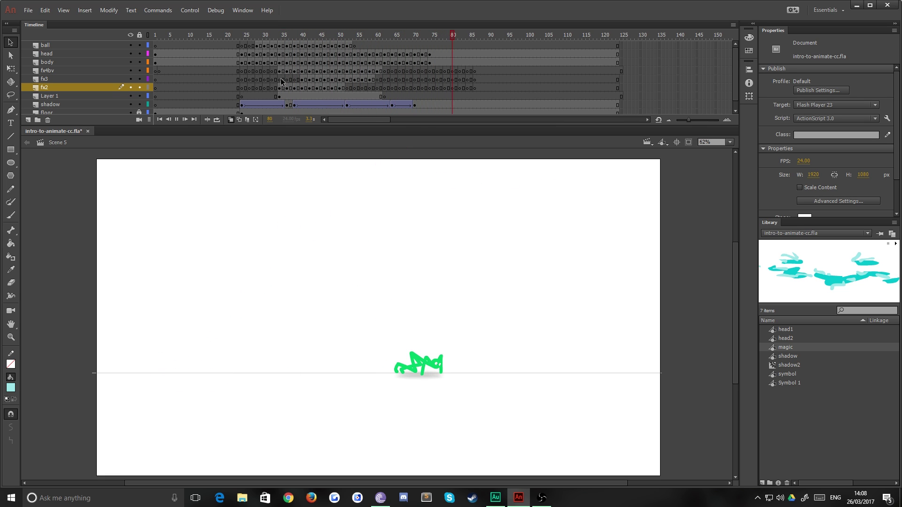
pyautogui.click(282, 80)
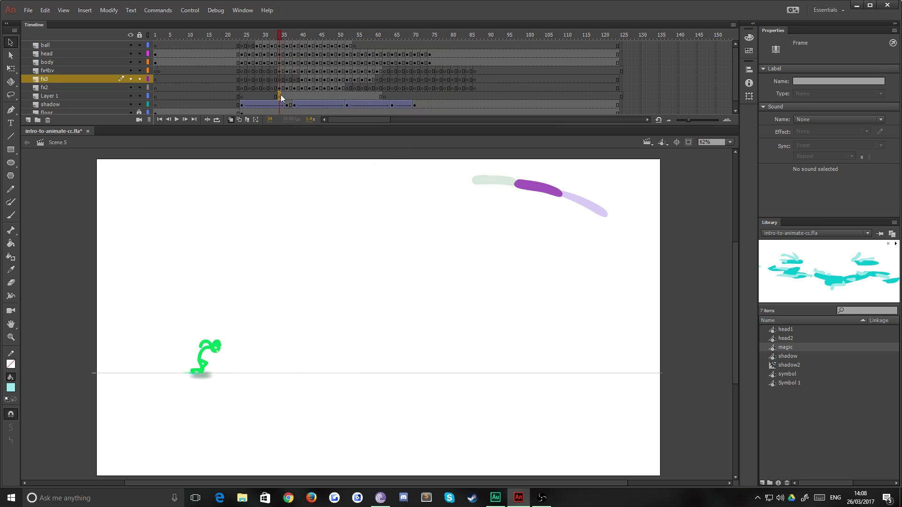
# Step: Check Layer 1 frames 34–61 and the effect at the character's feet
pyautogui.click(280, 96)
pyautogui.moveTo(379, 96); pyautogui.dragTo(280, 96)
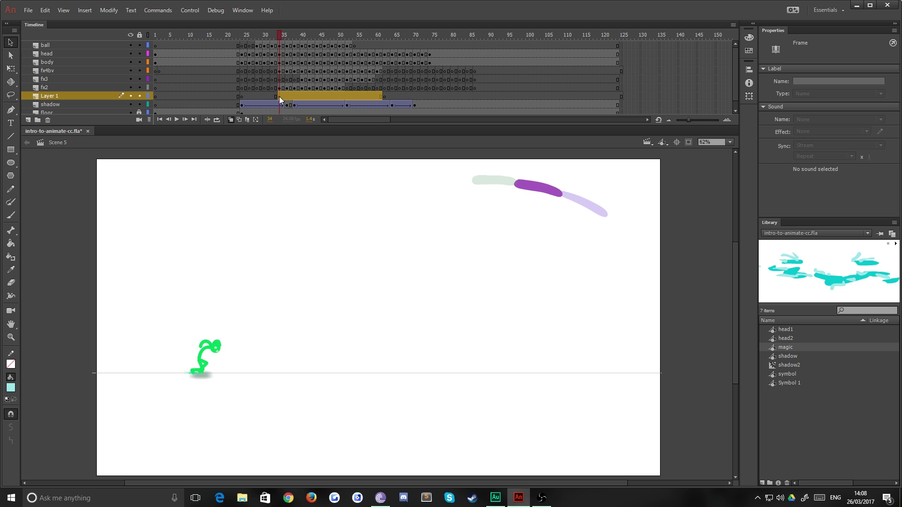
pyautogui.click(187, 374)
pyautogui.click(84, 325)
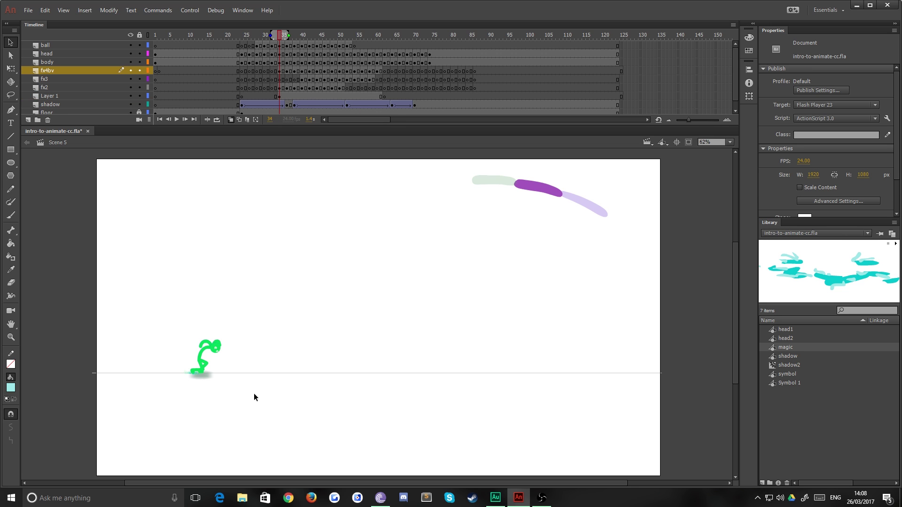
pyautogui.hotkey('ctrl', '=')
pyautogui.hotkey('ctrl', '=')
pyautogui.hotkey('ctrl', '=')
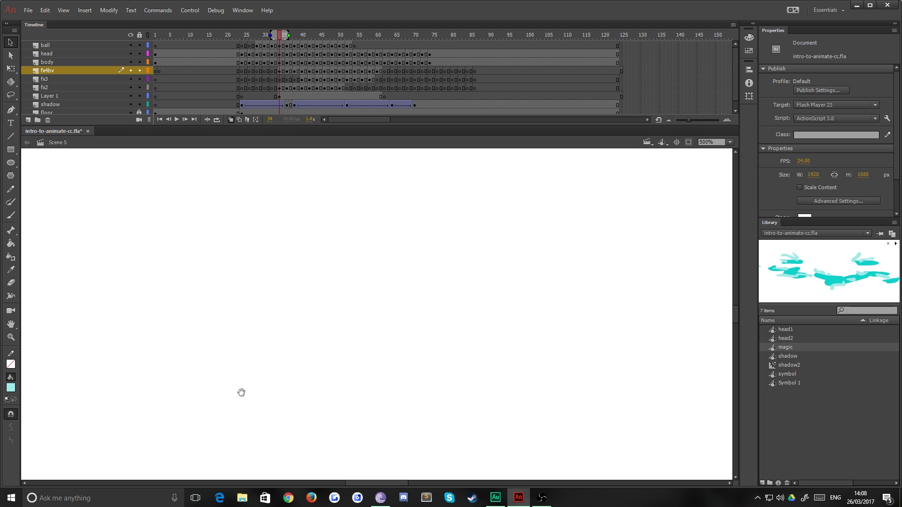
pyautogui.moveTo(137, 334); pyautogui.dragTo(491, 227)
pyautogui.moveTo(187, 390); pyautogui.dragTo(444, 235)
pyautogui.moveTo(155, 423); pyautogui.dragTo(515, 296)
pyautogui.moveTo(208, 287); pyautogui.dragTo(573, 340)
pyautogui.moveTo(130, 87); pyautogui.dragTo(130, 62)
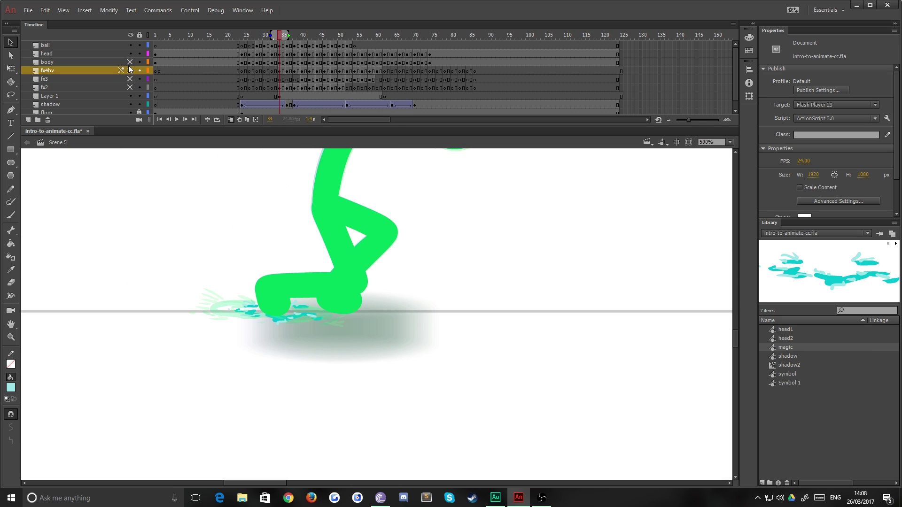
pyautogui.doubleClick(280, 319)
pyautogui.click(162, 54)
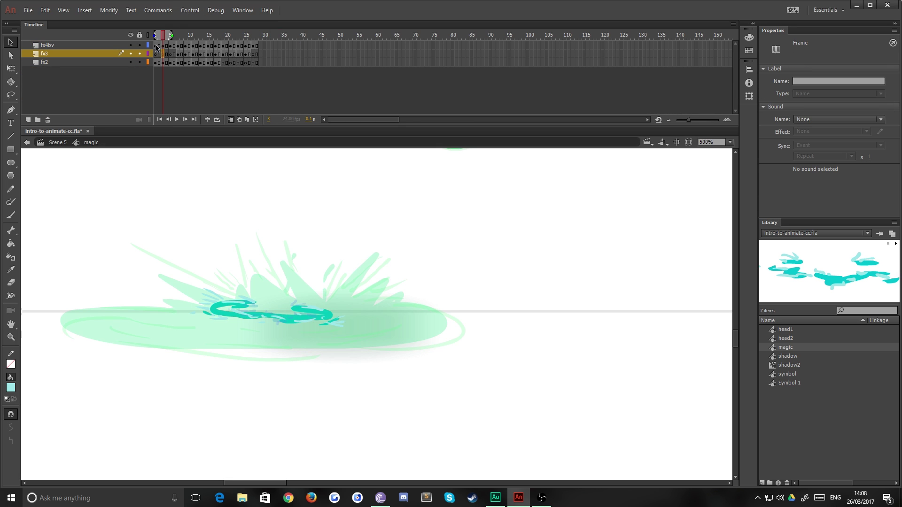
pyautogui.moveTo(156, 45); pyautogui.dragTo(258, 43)
pyautogui.click(63, 141)
pyautogui.click(281, 97)
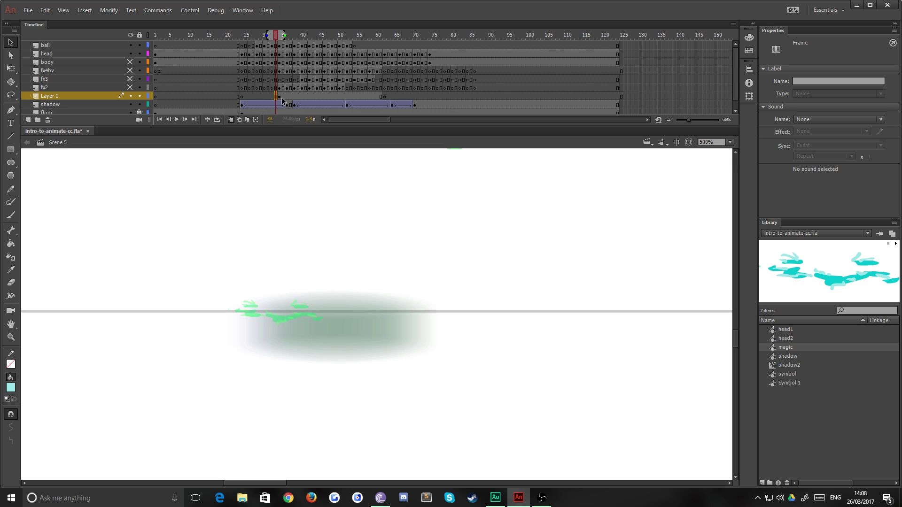
pyautogui.moveTo(282, 98)
pyautogui.mouseDown()
pyautogui.moveTo(379, 95)
pyautogui.moveTo(295, 88)
pyautogui.moveTo(279, 99)
pyautogui.mouseUp()
pyautogui.click(277, 98)
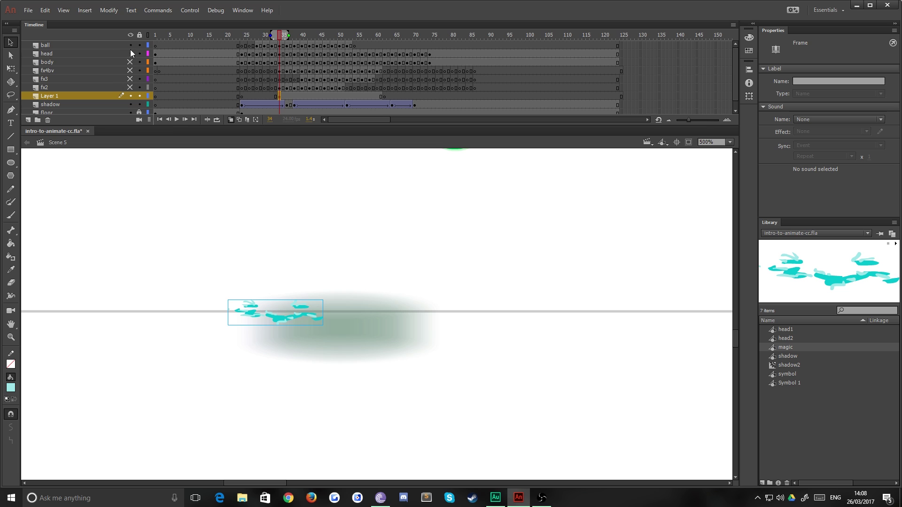
pyautogui.click(131, 70)
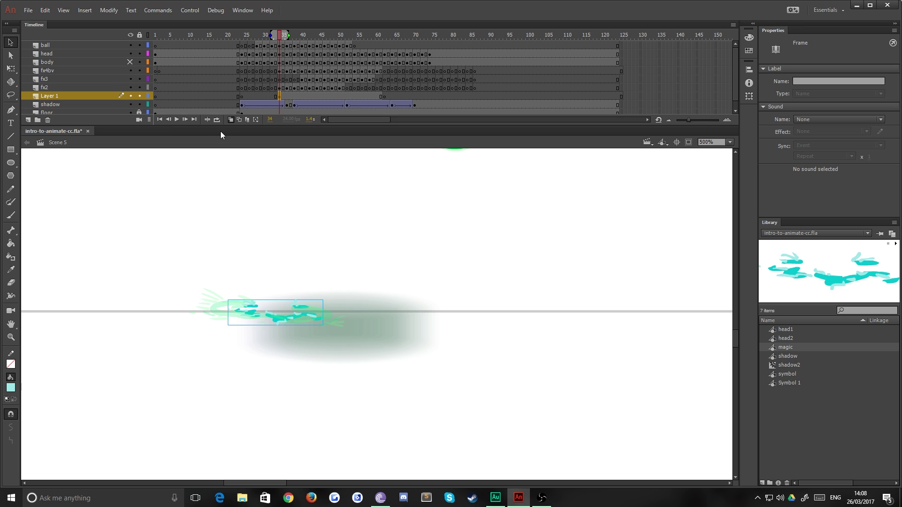
pyautogui.hotkey('ctrl', '-')
pyautogui.hotkey('ctrl', '-')
pyautogui.hotkey('ctrl', '-')
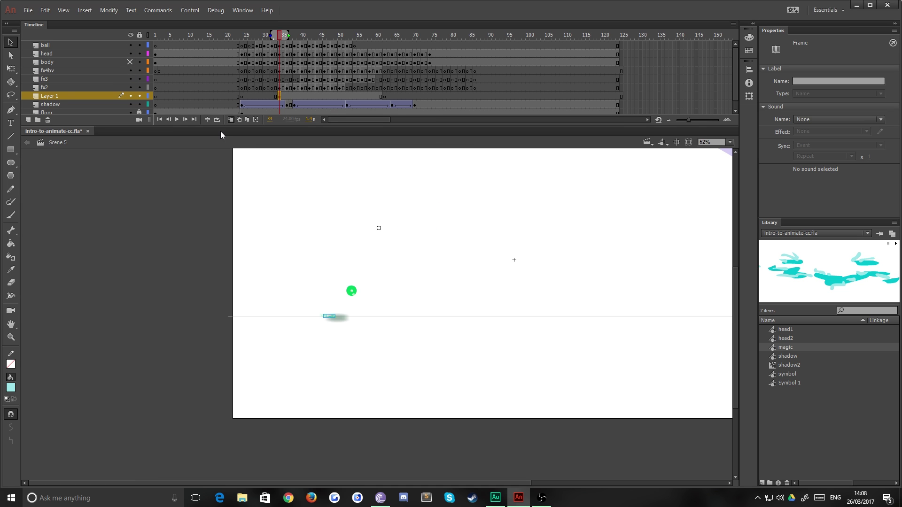
pyautogui.moveTo(365, 215); pyautogui.dragTo(262, 273)
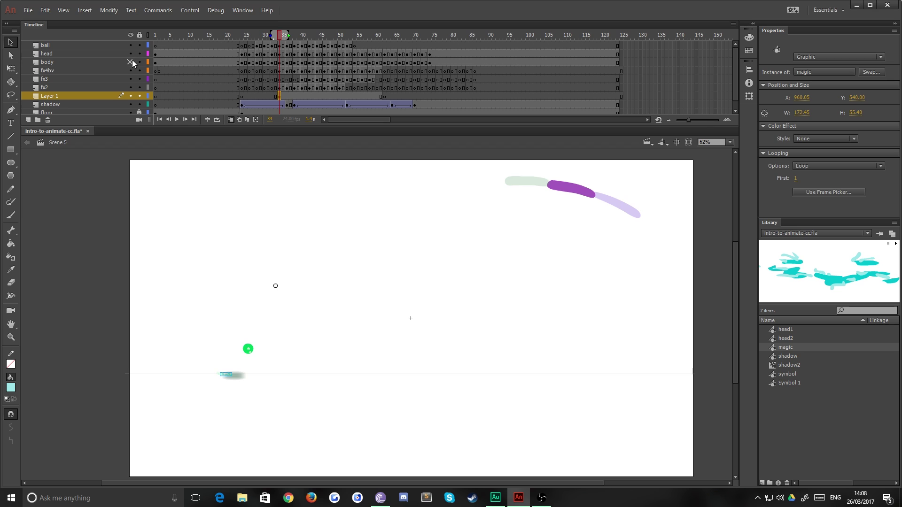
pyautogui.click(276, 88)
pyautogui.click(279, 96)
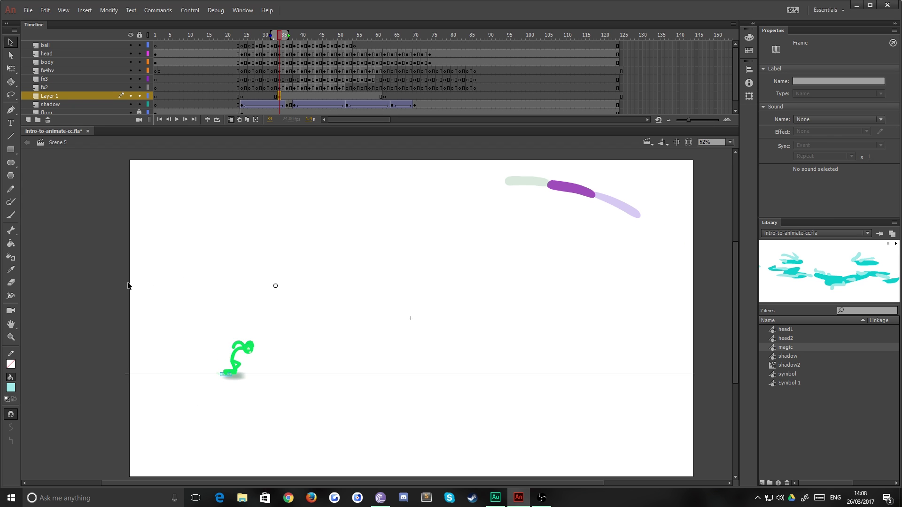
# Step: Hide fx2, fx3 and fx4bv to check the splash instance, then show them again
pyautogui.click(131, 87)
pyautogui.click(130, 79)
pyautogui.click(130, 71)
pyautogui.click(186, 362)
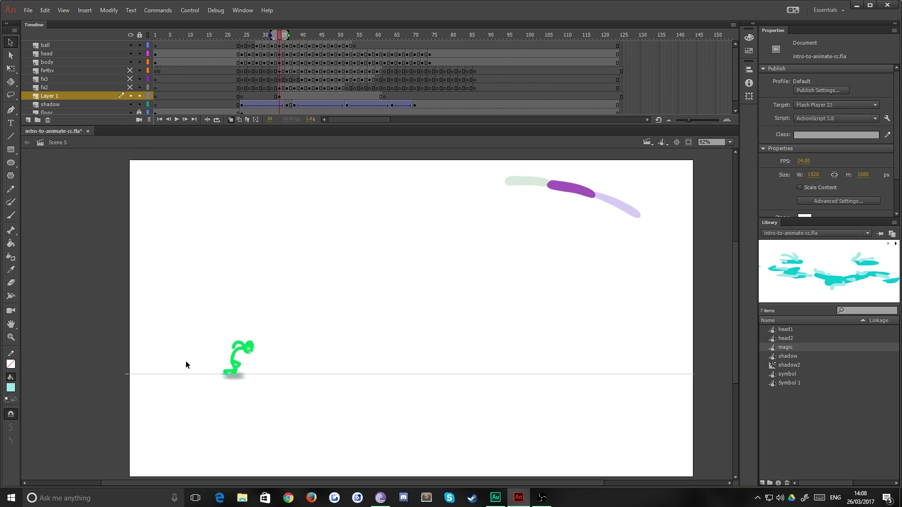
pyautogui.click(220, 375)
pyautogui.moveTo(130, 87); pyautogui.dragTo(131, 74)
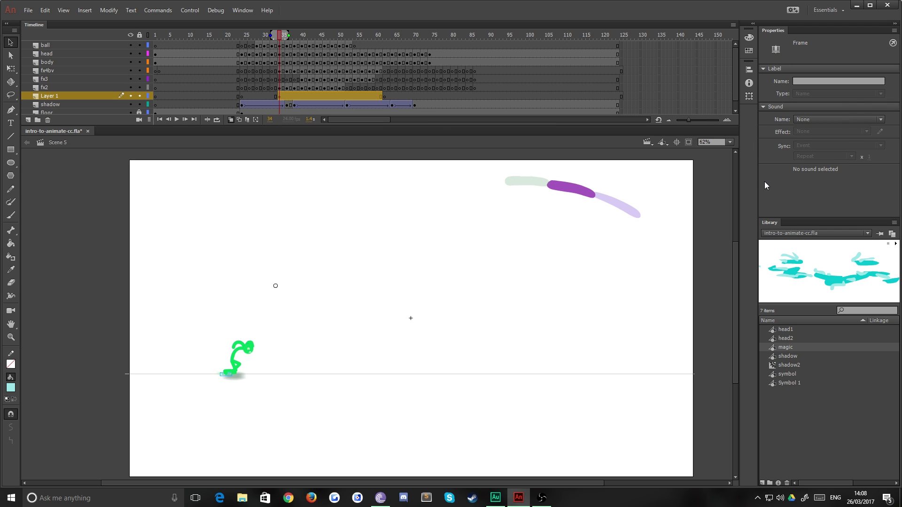
pyautogui.click(117, 416)
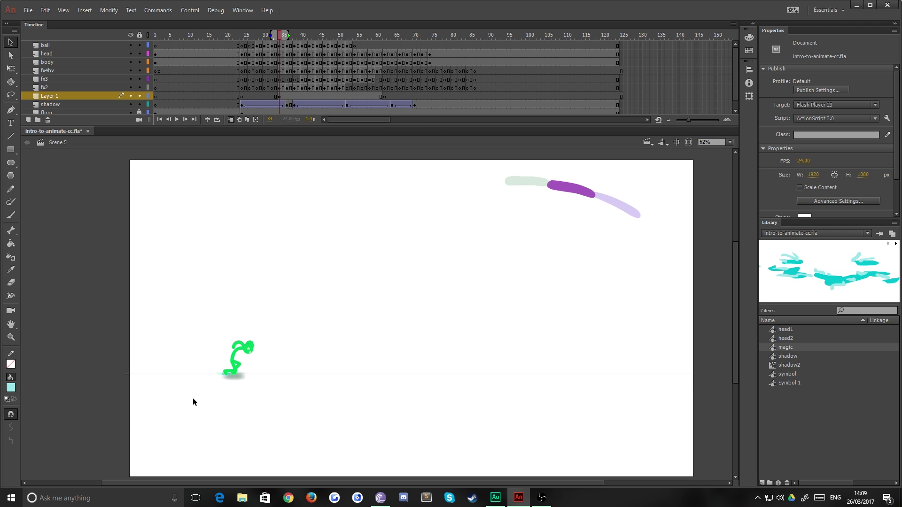
# Step: Zoom to 1000% and pan to the cyan splash shapes at the feet
pyautogui.hotkey('ctrl', '=')
pyautogui.hotkey('ctrl', '=')
pyautogui.hotkey('ctrl', '=')
pyautogui.hotkey('ctrl', '=')
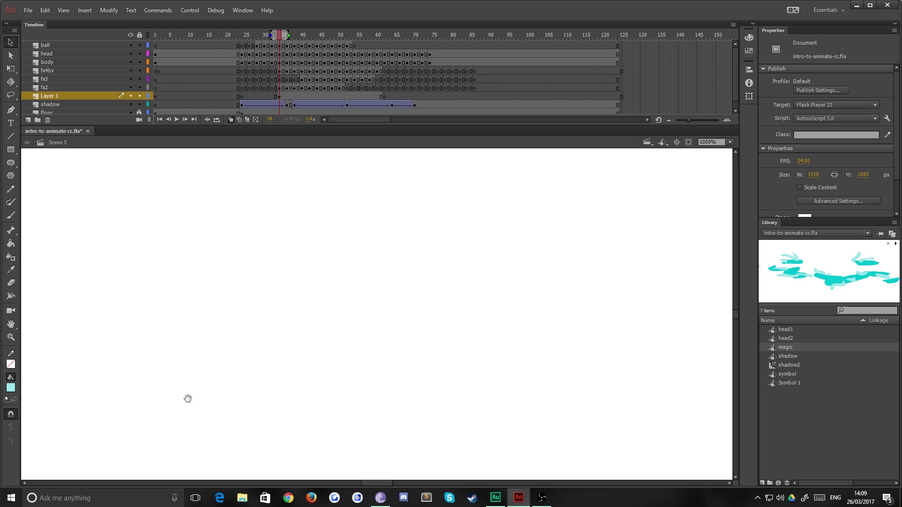
pyautogui.moveTo(58, 382); pyautogui.dragTo(300, 187)
pyautogui.moveTo(306, 298); pyautogui.dragTo(432, 236)
pyautogui.moveTo(224, 350); pyautogui.dragTo(439, 216)
pyautogui.scroll(-5, 275, 300)
pyautogui.hscroll(-5, 391, 279)
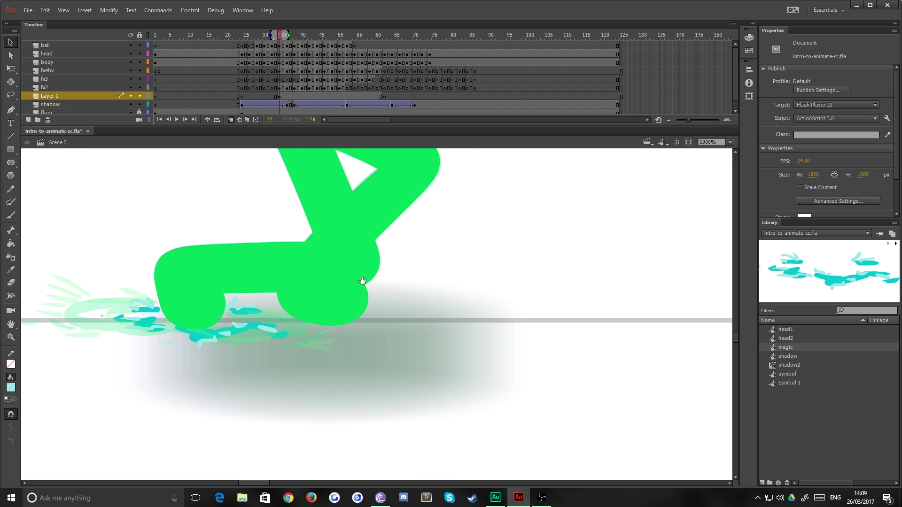
pyautogui.hscroll(-4, 390, 279)
pyautogui.click(384, 346)
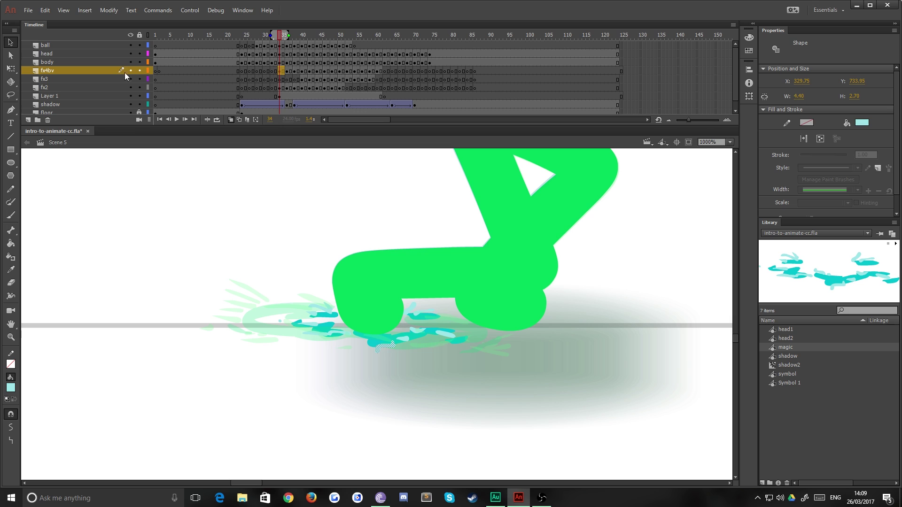
# Step: Toggle the fx2, fx3 and fx4bv layers, leaving them hidden with only the magic splash visible
pyautogui.moveTo(130, 87); pyautogui.dragTo(129, 71)
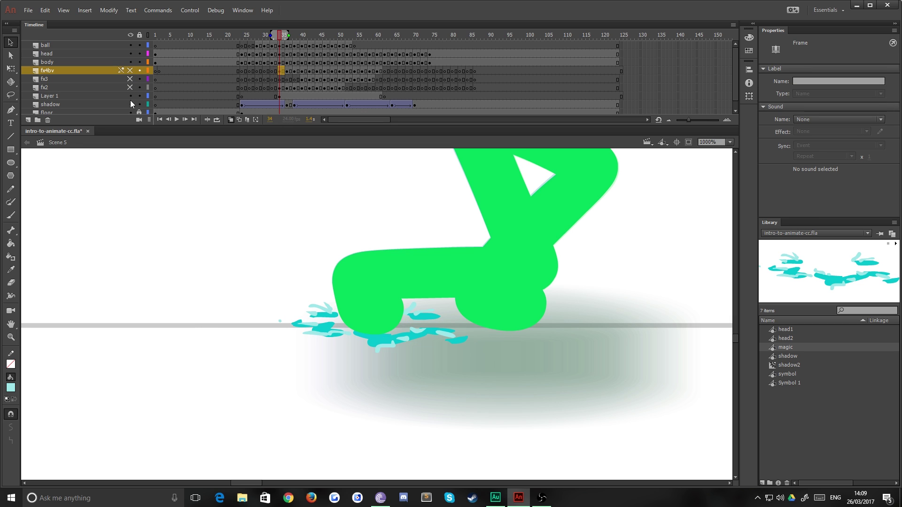
pyautogui.click(328, 323)
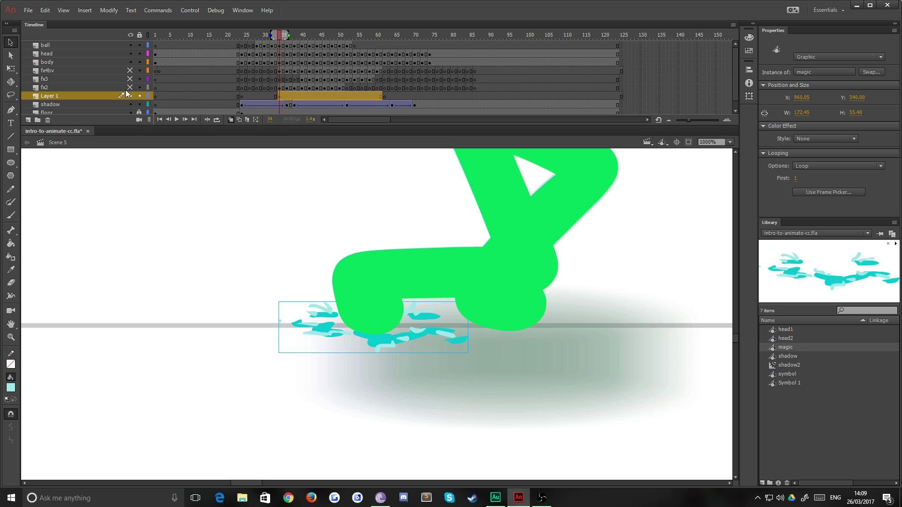
pyautogui.moveTo(130, 87); pyautogui.dragTo(131, 71)
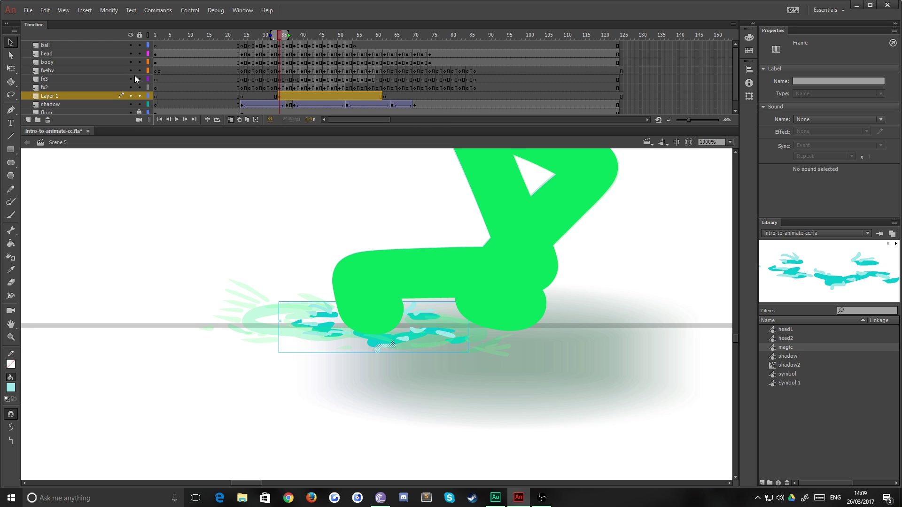
pyautogui.moveTo(131, 85); pyautogui.dragTo(131, 71)
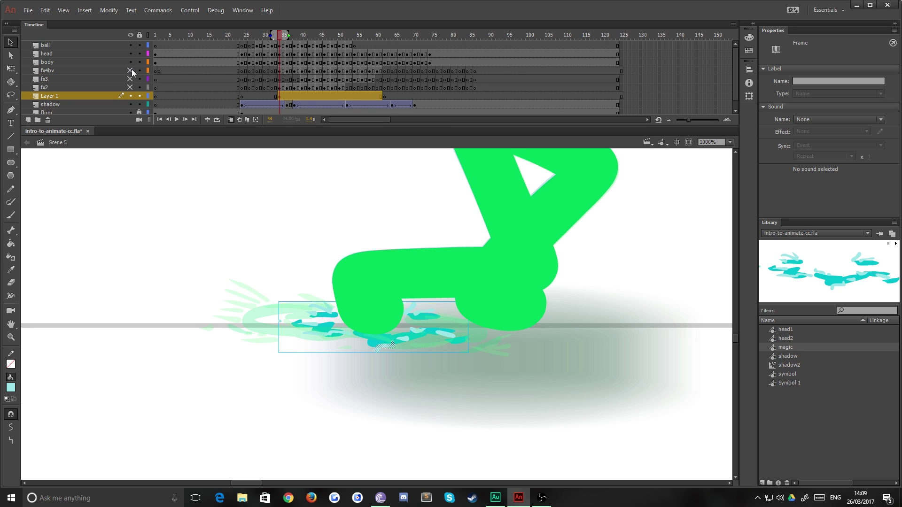
pyautogui.click(172, 308)
# Step: Change the magic instance's type to Movie Clip and expand the Filters area
pyautogui.click(318, 330)
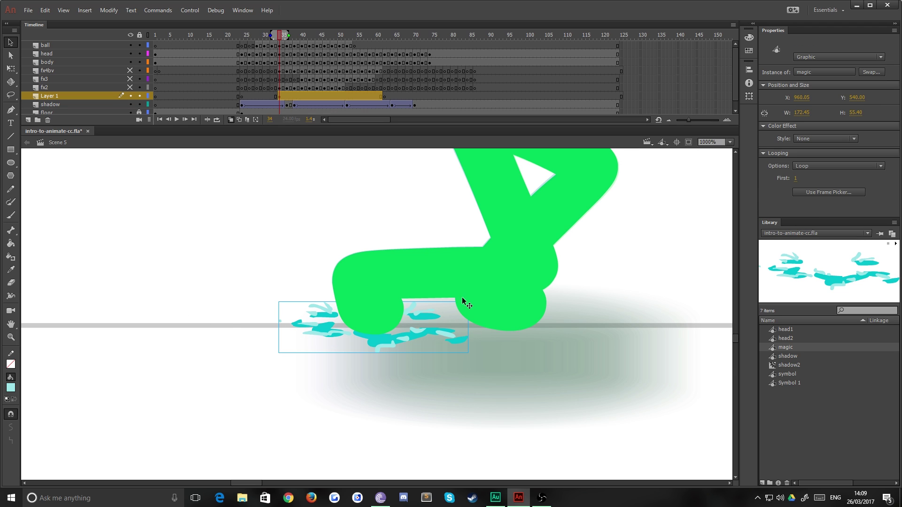
pyautogui.click(815, 57)
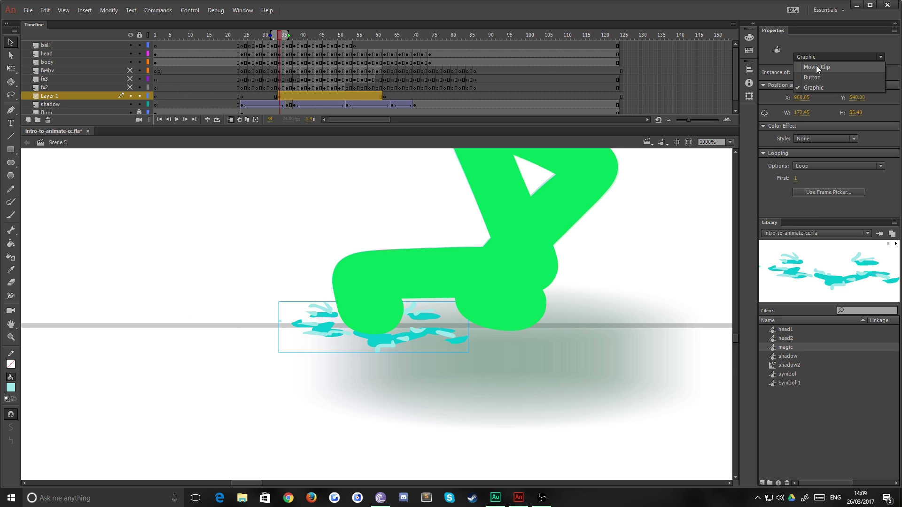
pyautogui.click(816, 66)
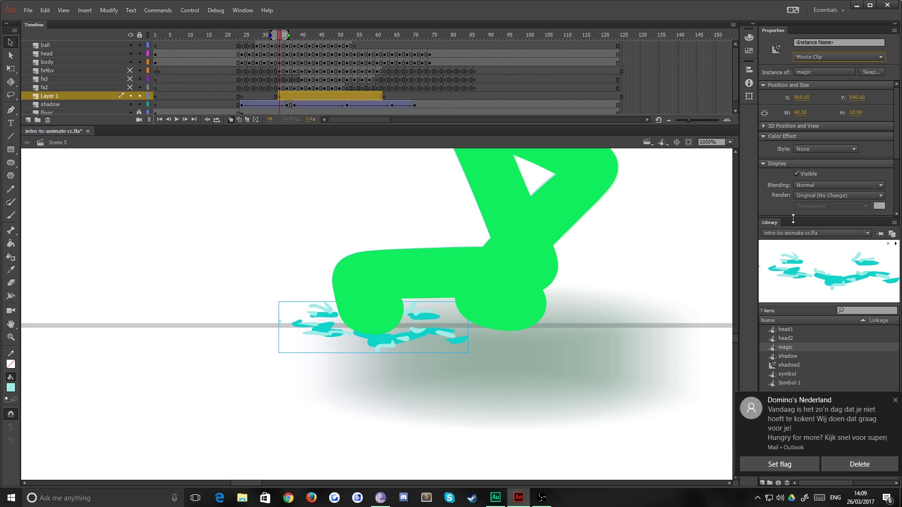
pyautogui.moveTo(794, 218); pyautogui.dragTo(832, 343)
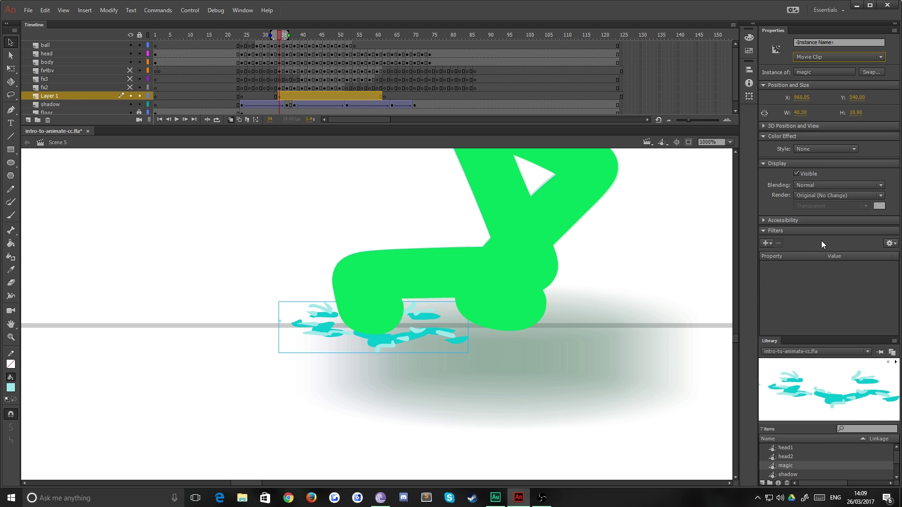
# Step: Add a Blur filter of 2 px to the magic clip
pyautogui.click(766, 242)
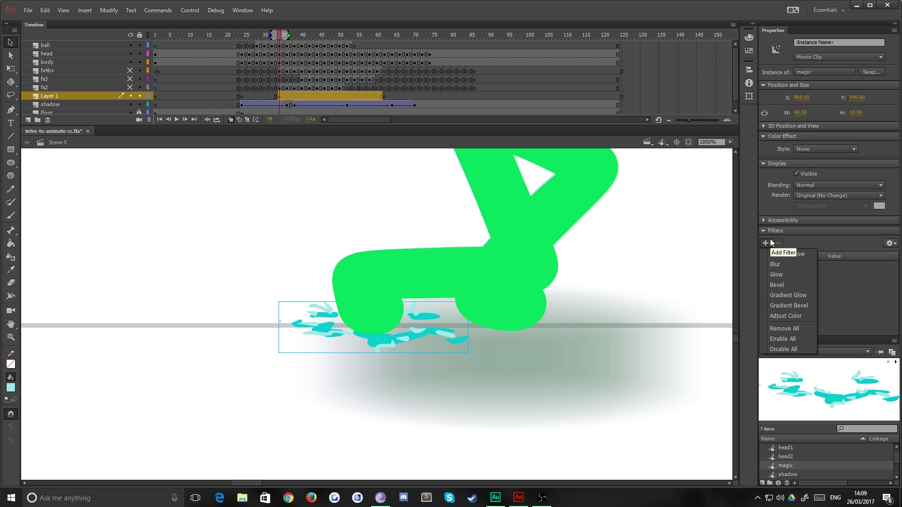
pyautogui.click(795, 264)
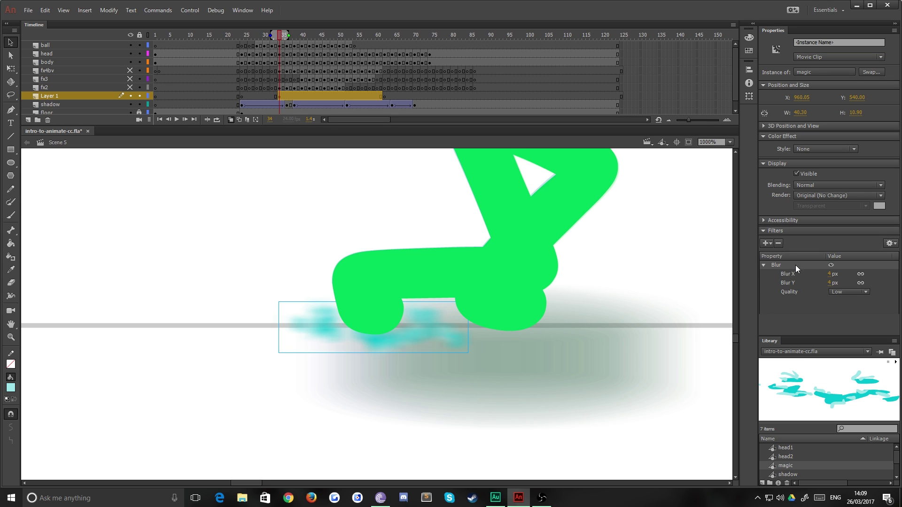
pyautogui.click(829, 274)
pyautogui.write('2')
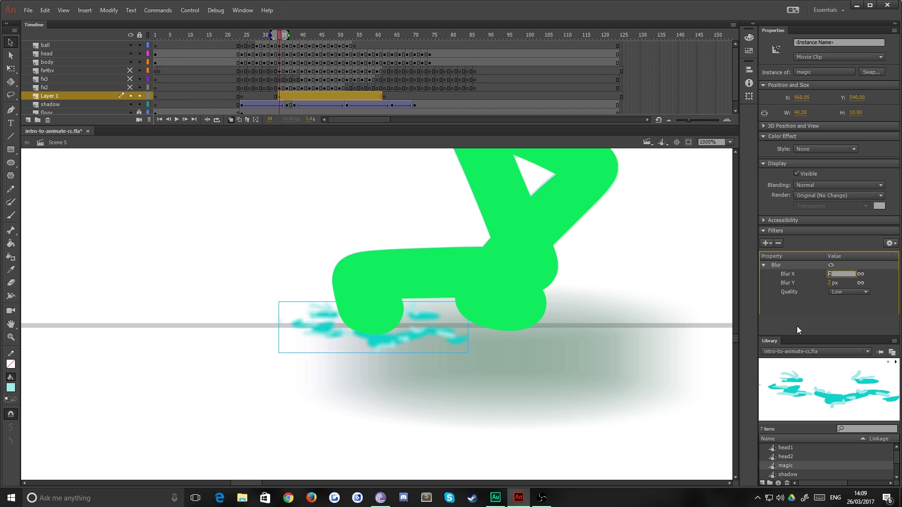
pyautogui.click(763, 265)
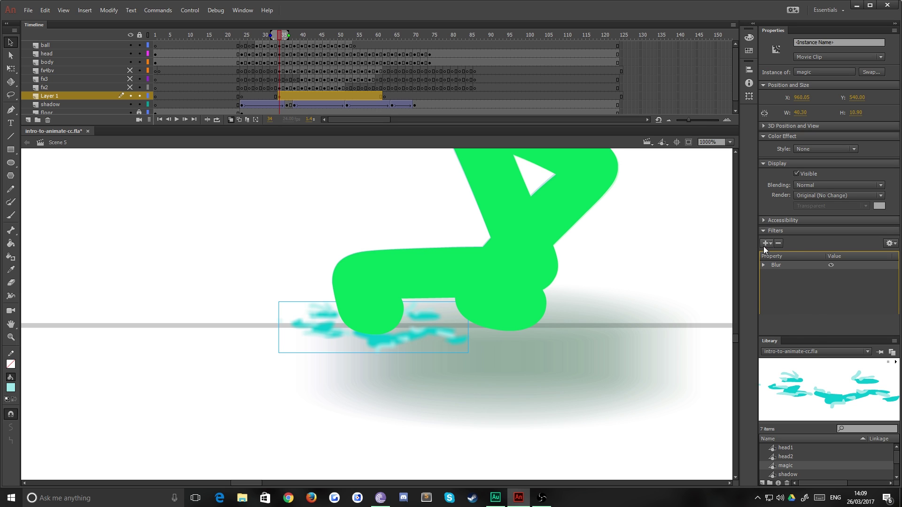
# Step: Add a cyan Glow at High quality, leaving Knockout and Inner glow off
pyautogui.click(765, 244)
pyautogui.click(774, 274)
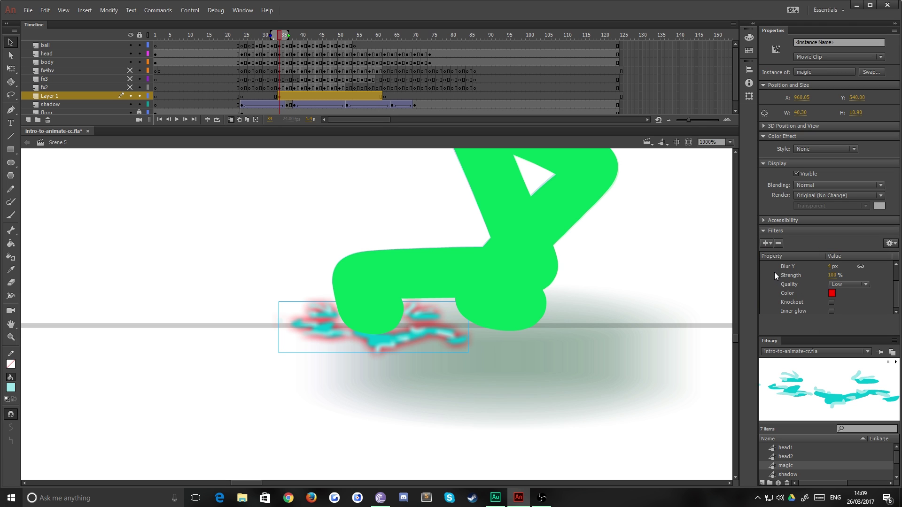
pyautogui.click(831, 294)
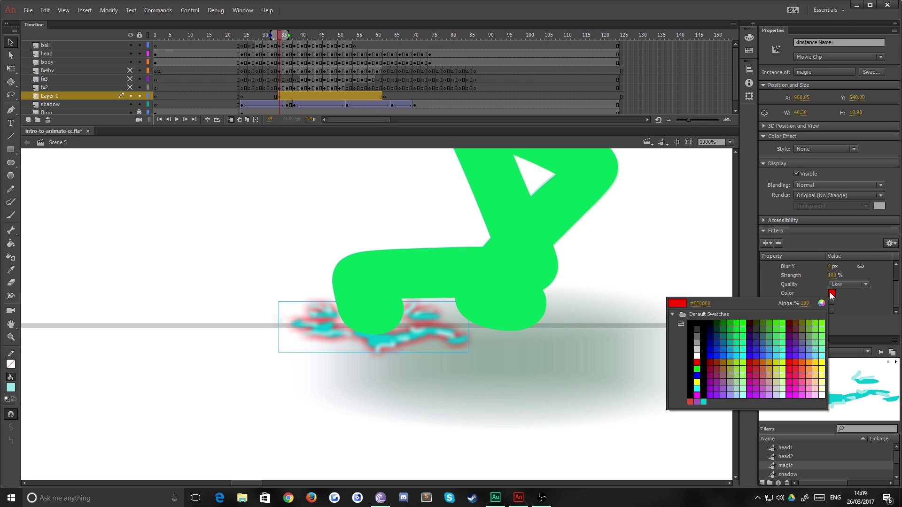
pyautogui.click(742, 356)
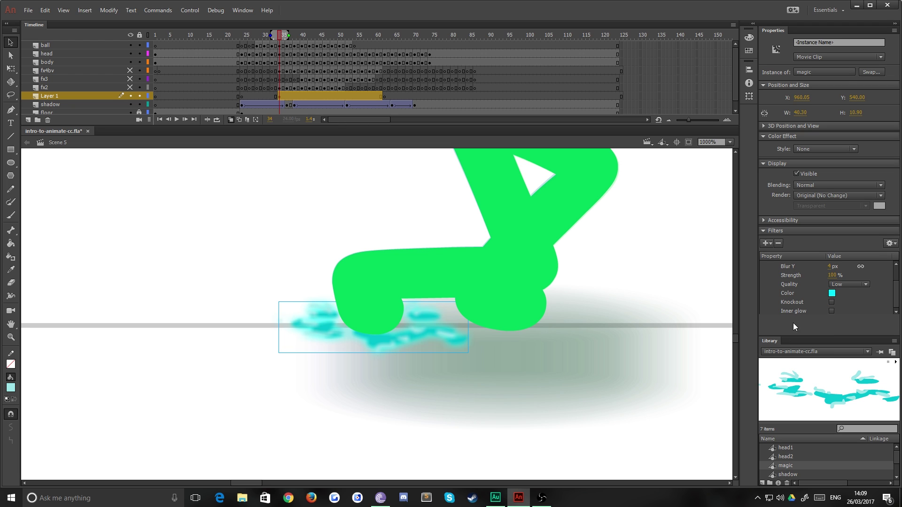
pyautogui.moveTo(830, 267)
pyautogui.mouseDown()
pyautogui.moveTo(840, 269)
pyautogui.moveTo(828, 269)
pyautogui.mouseUp()
pyautogui.click(836, 286)
pyautogui.click(845, 313)
pyautogui.click(832, 303)
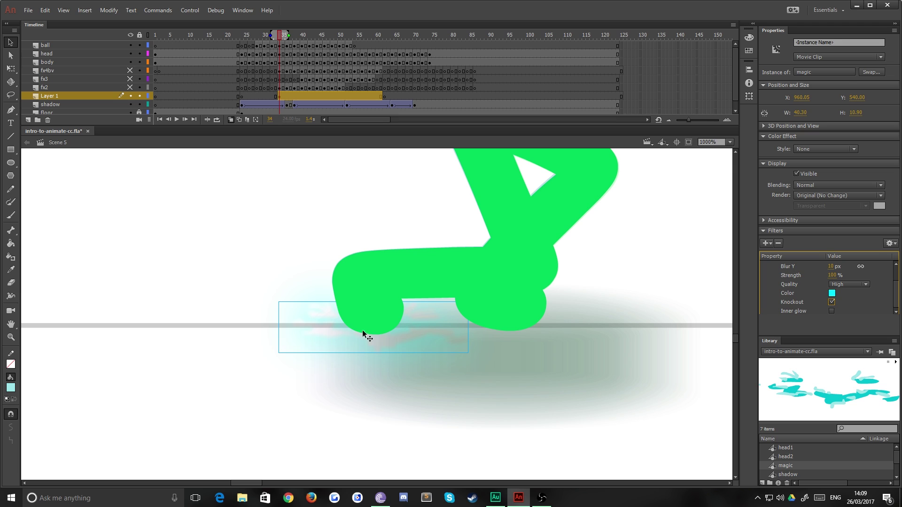
pyautogui.click(832, 302)
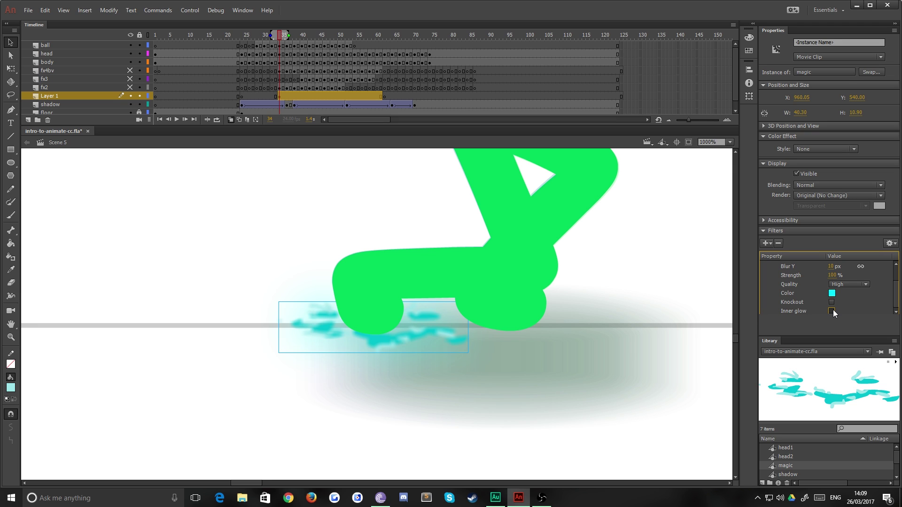
pyautogui.click(832, 311)
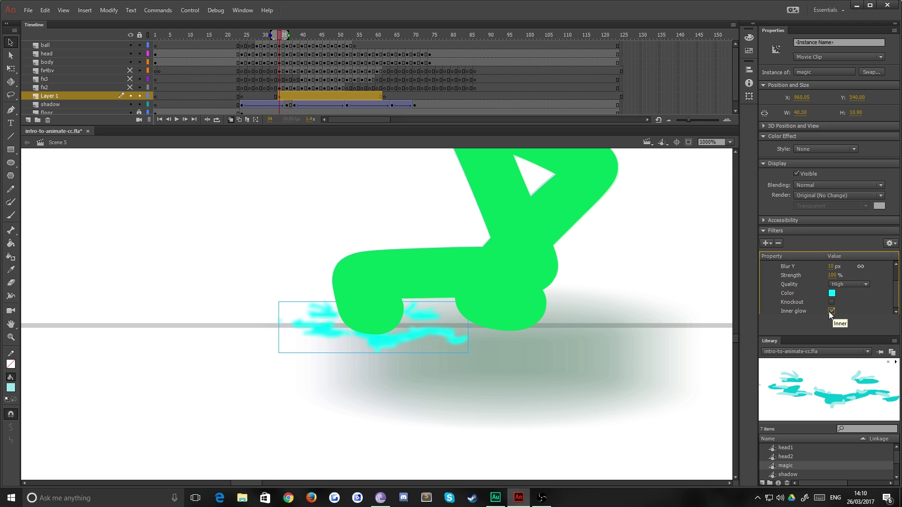
pyautogui.click(831, 311)
pyautogui.scroll(3, 811, 293)
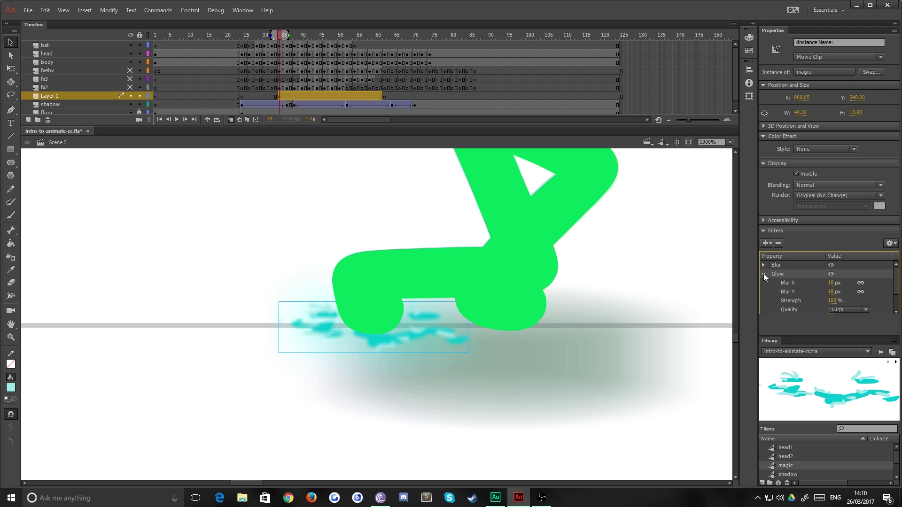
# Step: Add an Adjust Color filter to the magic clip with Brightness raised to 46
pyautogui.click(762, 275)
pyautogui.click(764, 243)
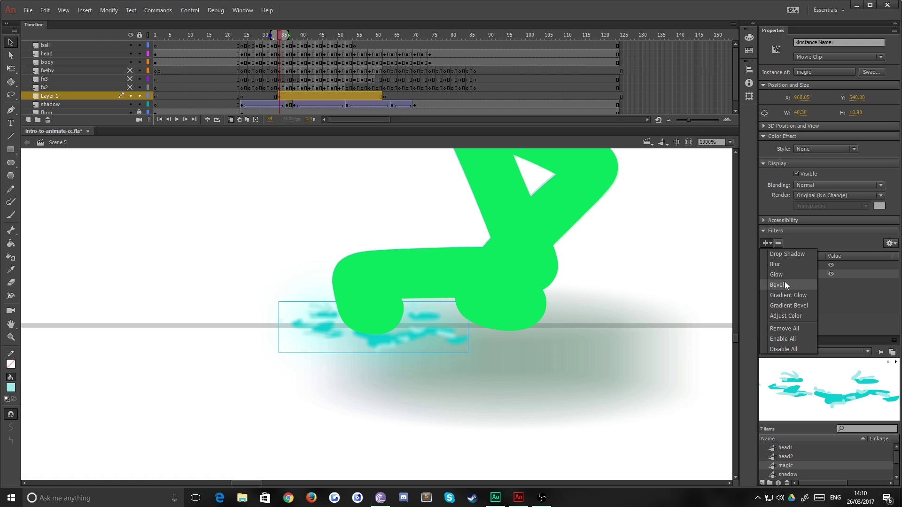
pyautogui.click(791, 315)
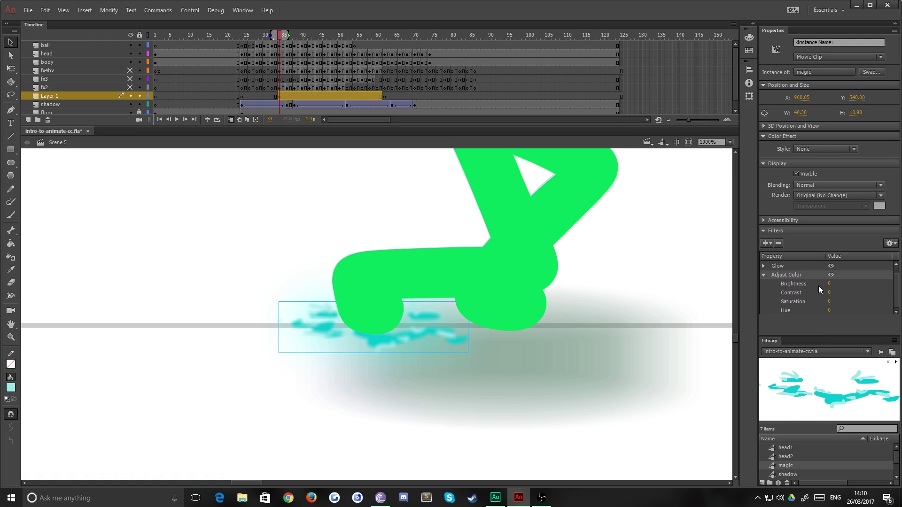
pyautogui.moveTo(829, 284); pyautogui.dragTo(855, 291)
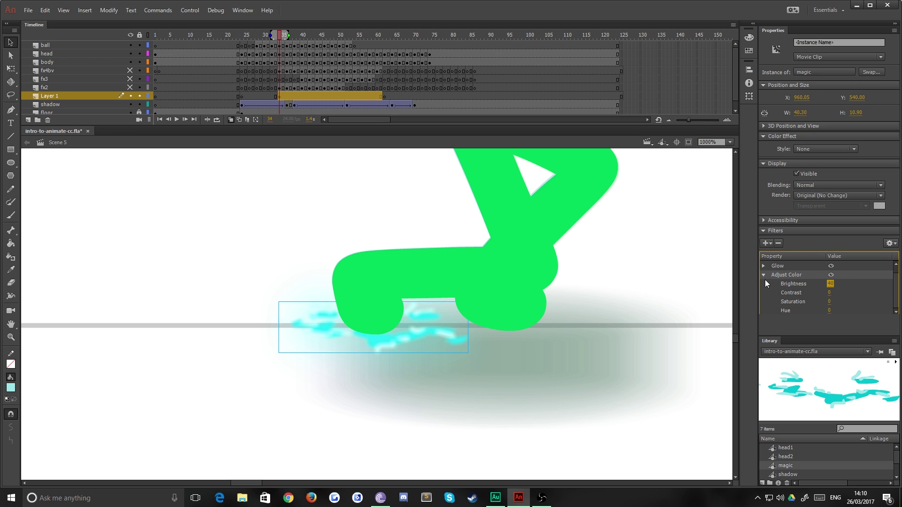
pyautogui.click(762, 275)
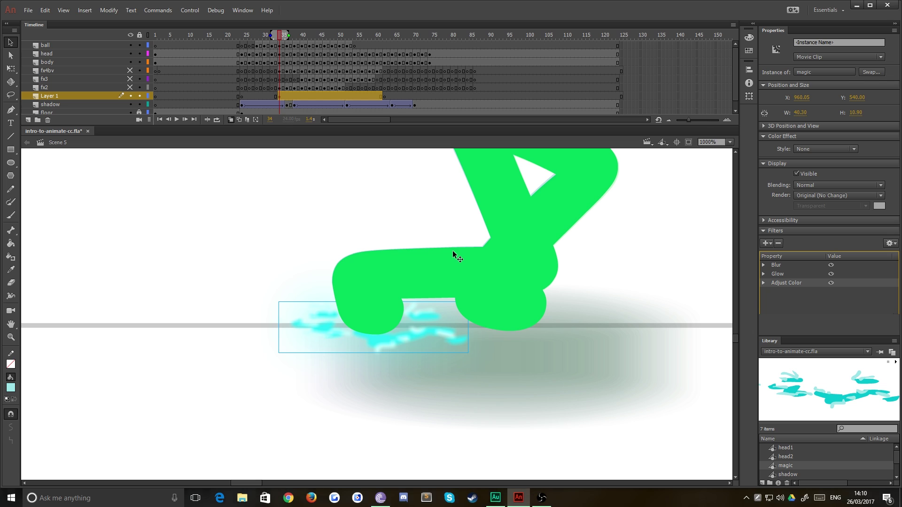
# Step: Make the fx4bv effect layer visible again
pyautogui.click(232, 363)
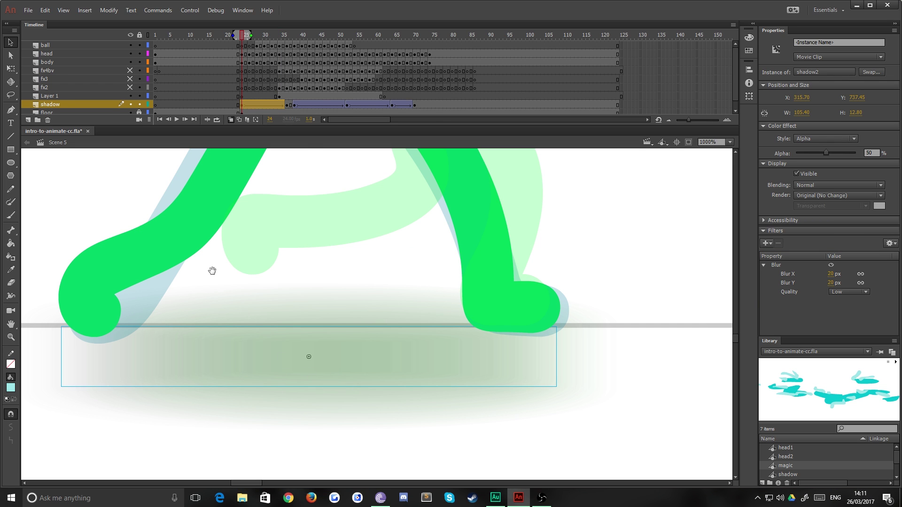
pyautogui.moveTo(206, 268); pyautogui.dragTo(304, 281)
pyautogui.click(223, 87)
pyautogui.moveTo(234, 71); pyautogui.dragTo(330, 71)
pyautogui.click(131, 71)
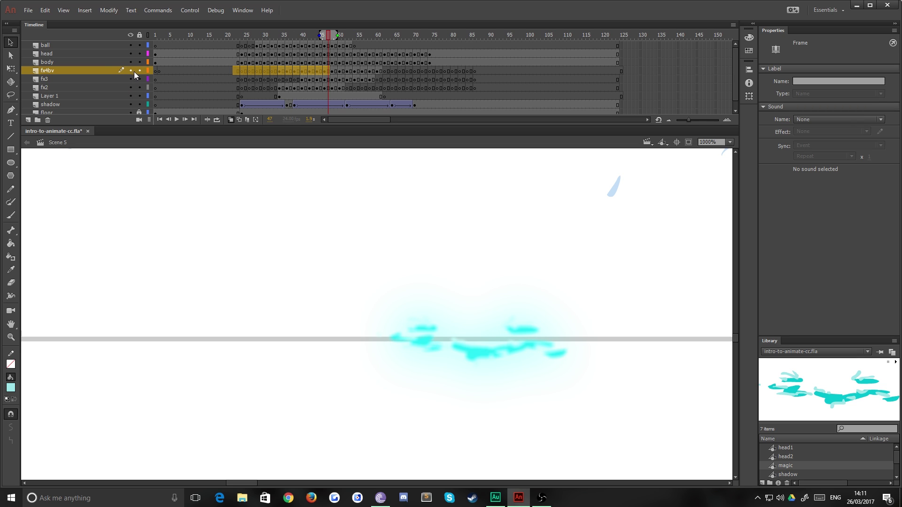
# Step: Turn off Onion Skin and select frames 33–38 on fx3 to preview the splash
pyautogui.click(289, 77)
pyautogui.moveTo(276, 76); pyautogui.dragTo(279, 74)
pyautogui.click(241, 414)
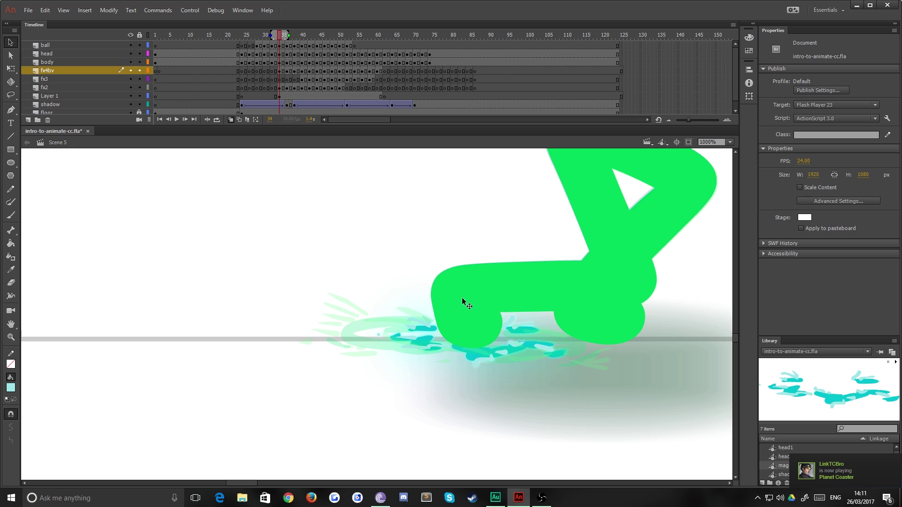
pyautogui.click(232, 120)
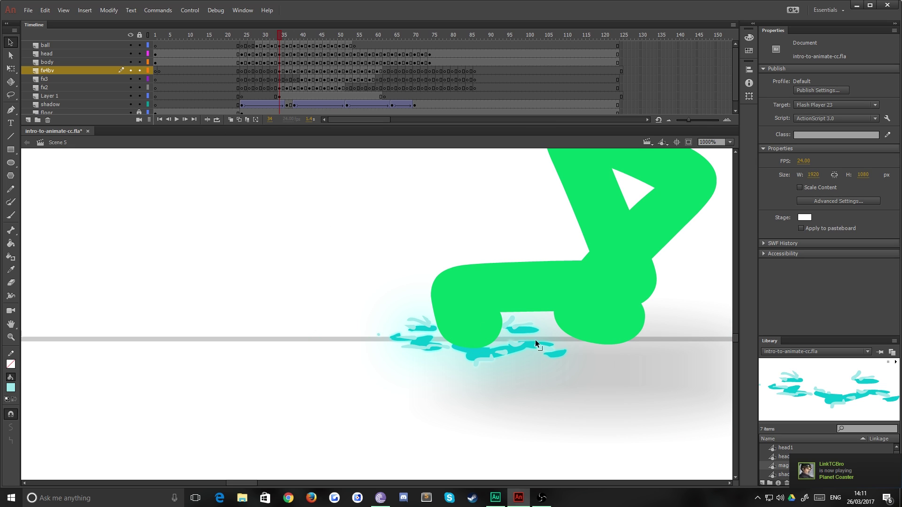
pyautogui.moveTo(280, 79); pyautogui.dragTo(313, 72)
# Step: Fit the stage in the window and remove frames 91–127 from all layers, returning to frame 1
pyautogui.click(730, 142)
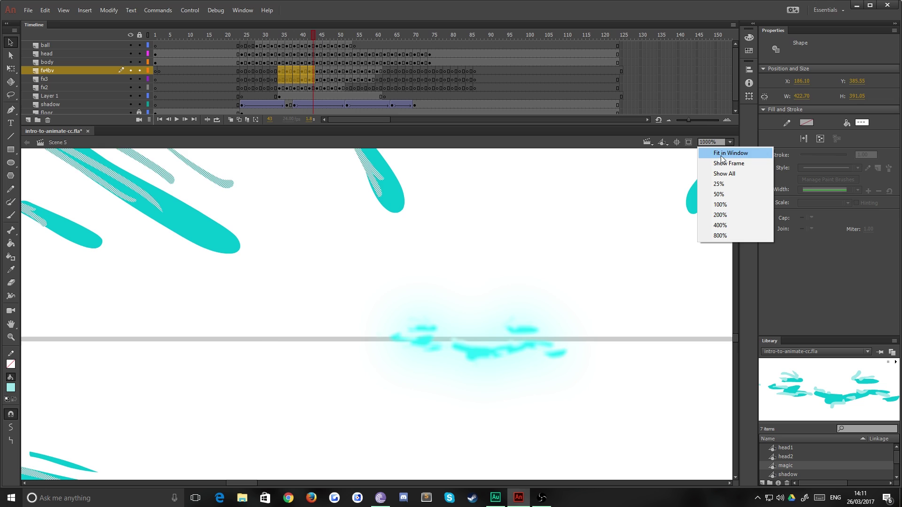
pyautogui.click(714, 153)
pyautogui.moveTo(630, 104); pyautogui.dragTo(633, 121)
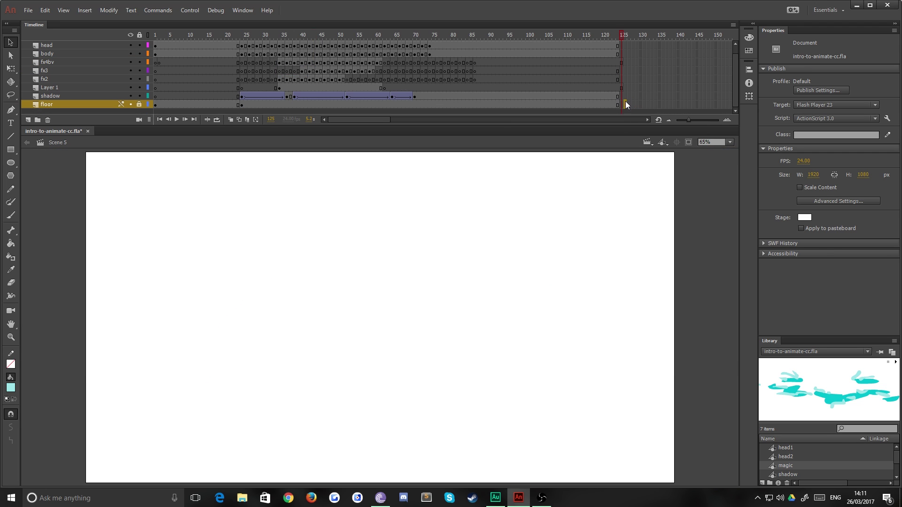
pyautogui.scroll(1, 625, 99)
pyautogui.rightClick(625, 87)
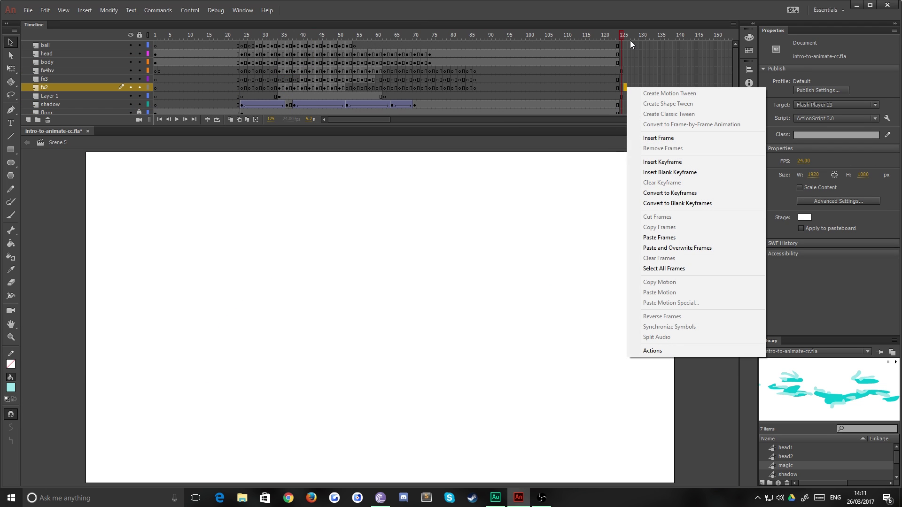
pyautogui.moveTo(630, 42); pyautogui.dragTo(493, 177)
pyautogui.rightClick(521, 79)
pyautogui.click(553, 139)
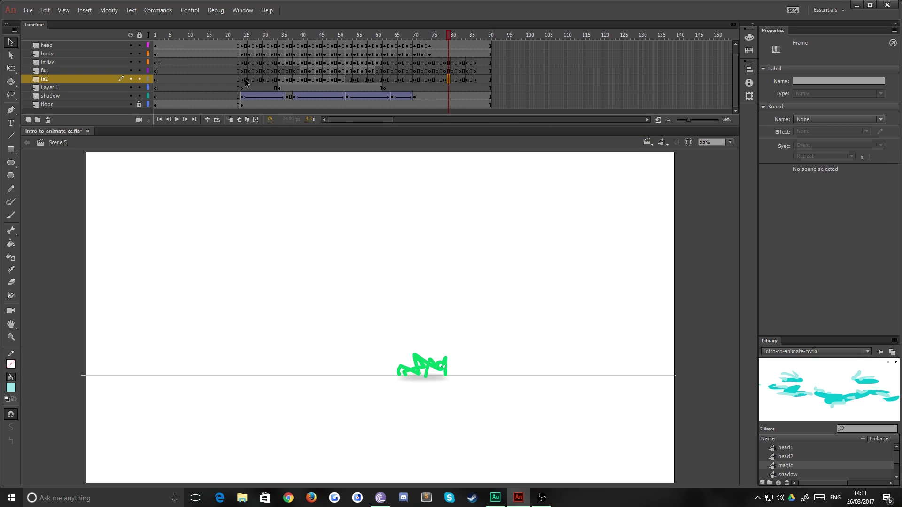
pyautogui.scroll(1, 245, 83)
pyautogui.click(157, 46)
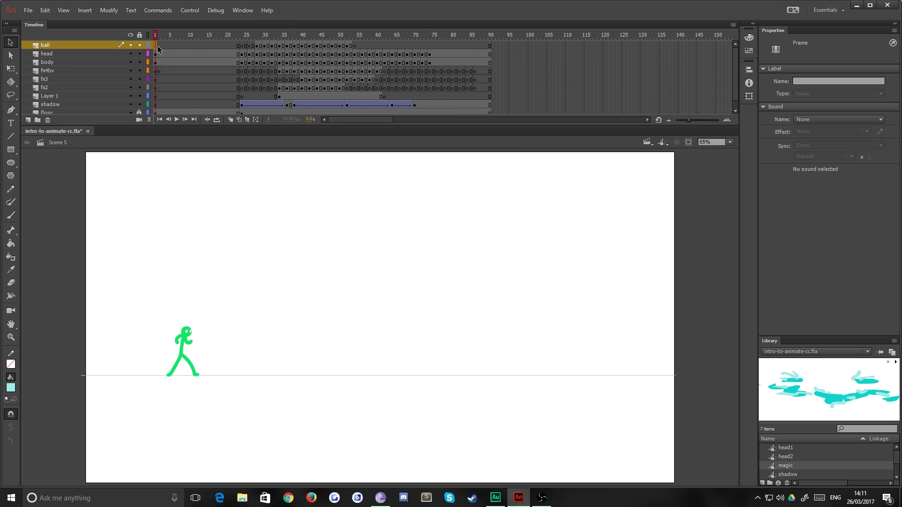
# Step: Test-play the jump-and-kick animation with Ctrl+Enter
pyautogui.hotkey('ctrl', 'Return')
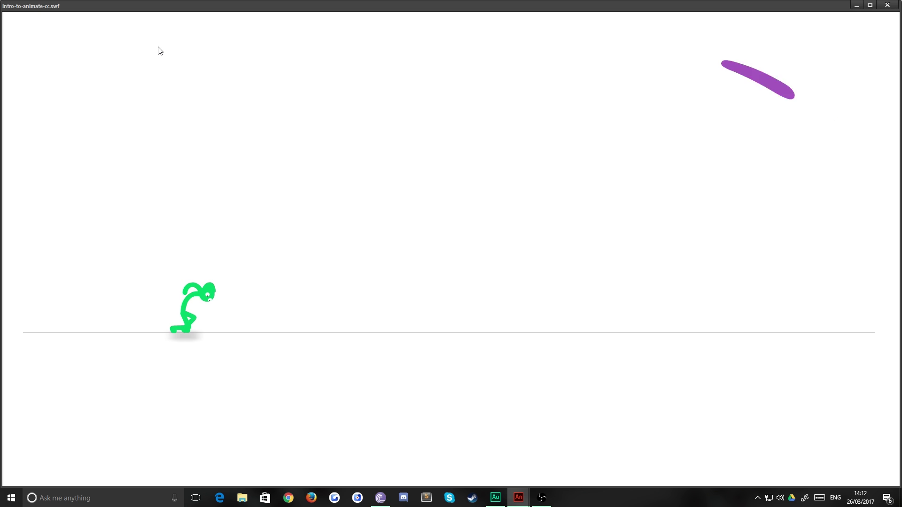
pyautogui.click(887, 5)
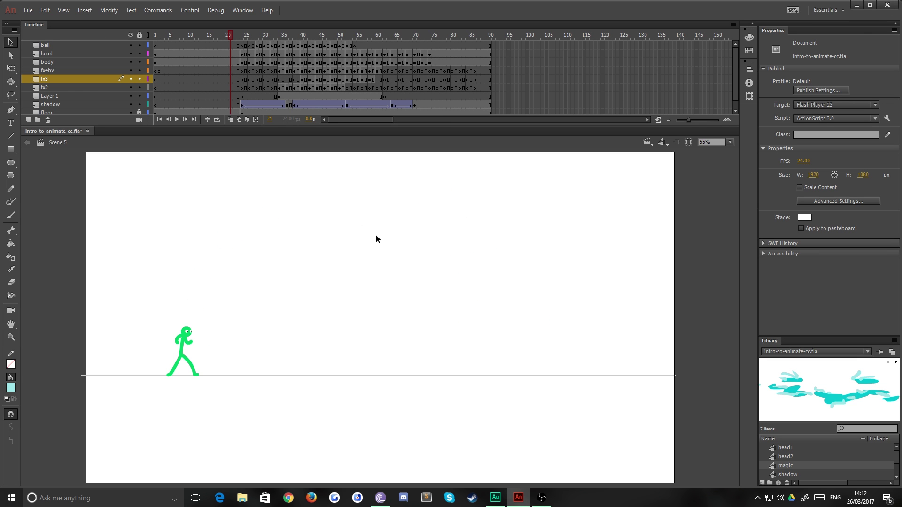
pyautogui.click(272, 72)
pyautogui.click(241, 46)
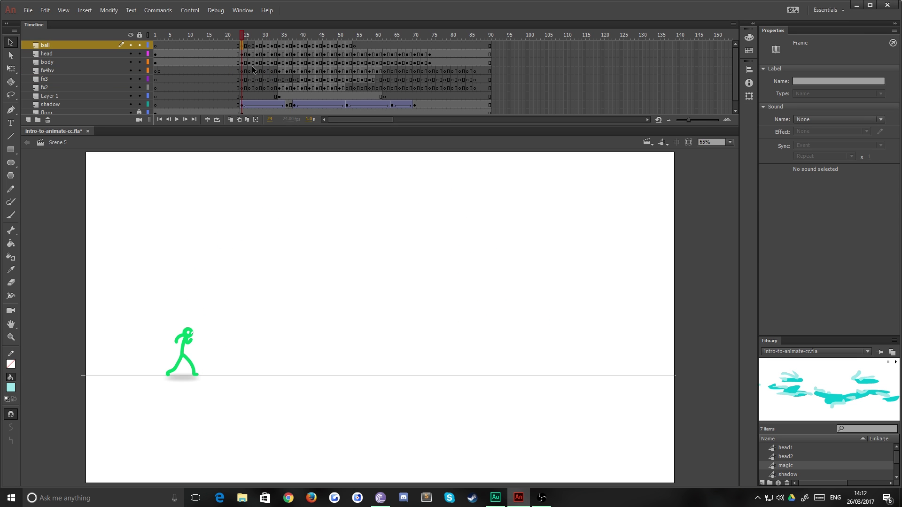